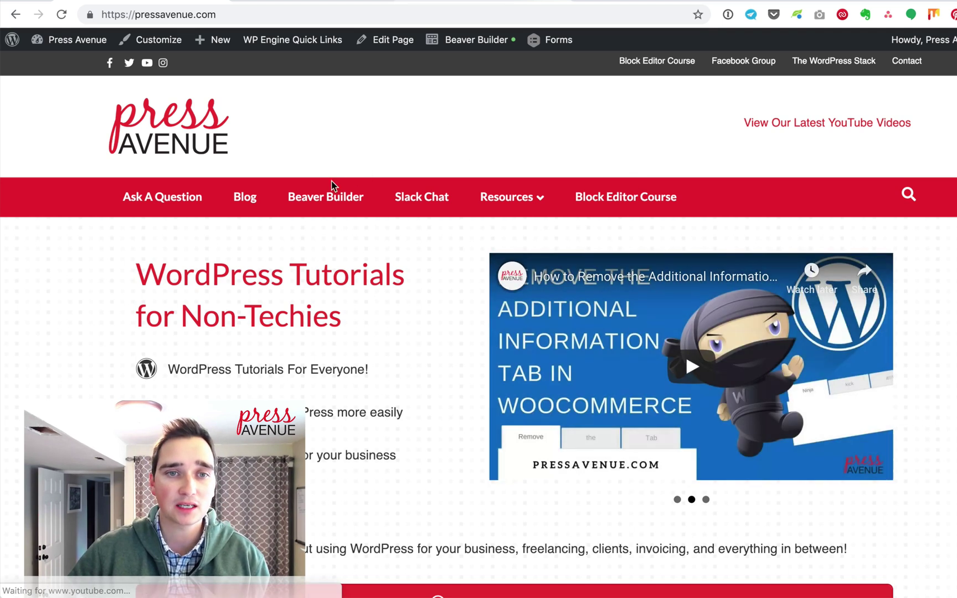
From the Blog page, open the WP Sweep post and scroll down to its Video Transcript section.
{"action": "left_click", "coordinate": [244, 199]}
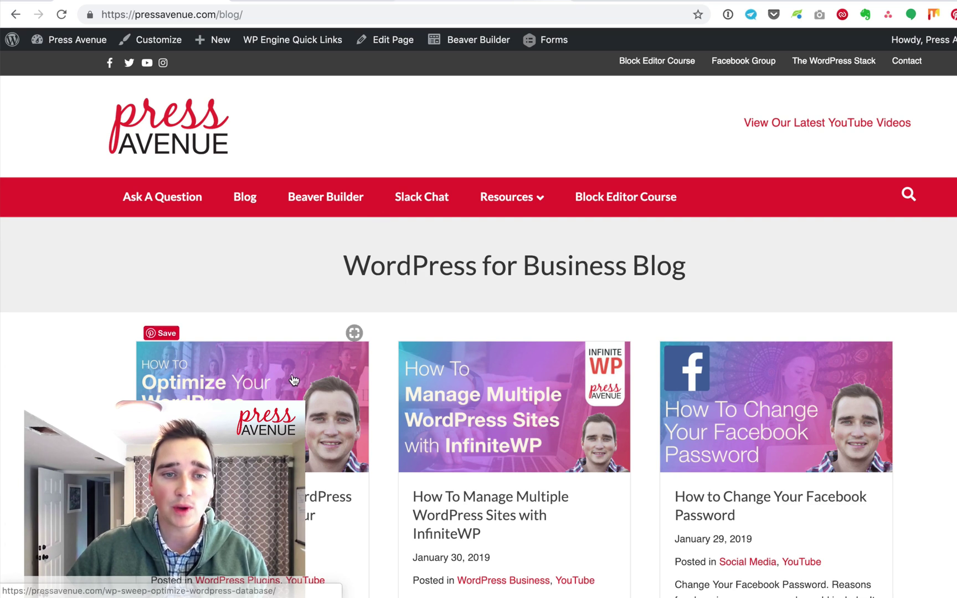
{"action": "left_click", "coordinate": [294, 380]}
{"action": "scroll", "coordinate": [578, 239], "scroll_direction": "down", "scroll_amount": 2}
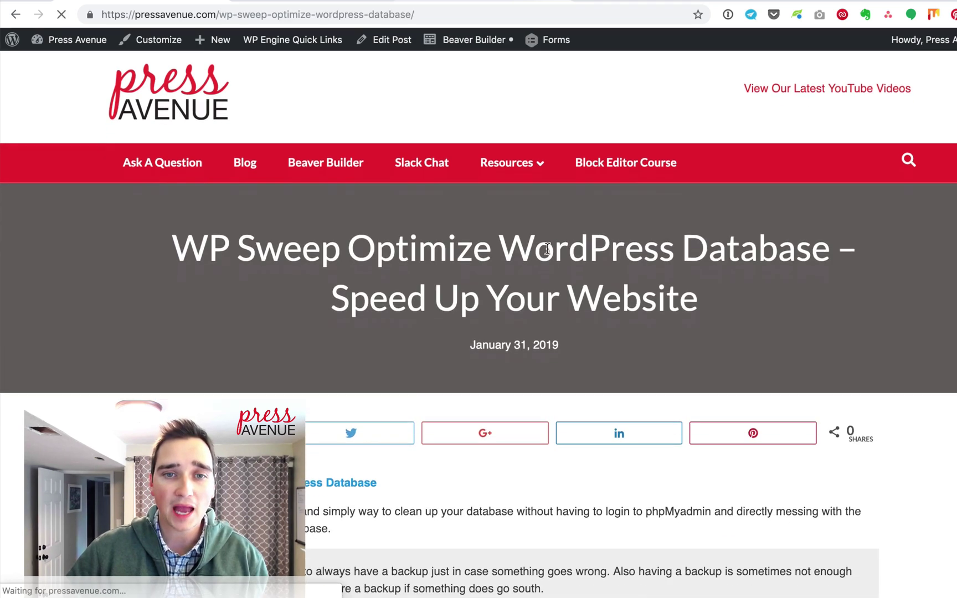
{"action": "scroll", "coordinate": [617, 176], "scroll_direction": "down", "scroll_amount": 5}
{"action": "scroll", "coordinate": [617, 173], "scroll_direction": "down", "scroll_amount": 12}
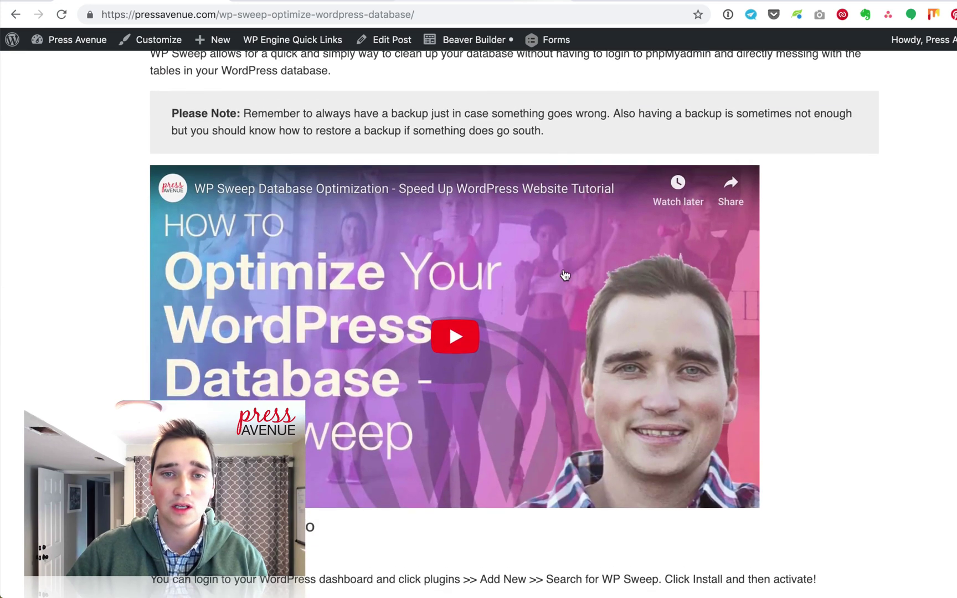
{"action": "scroll", "coordinate": [627, 242], "scroll_direction": "down", "scroll_amount": 10}
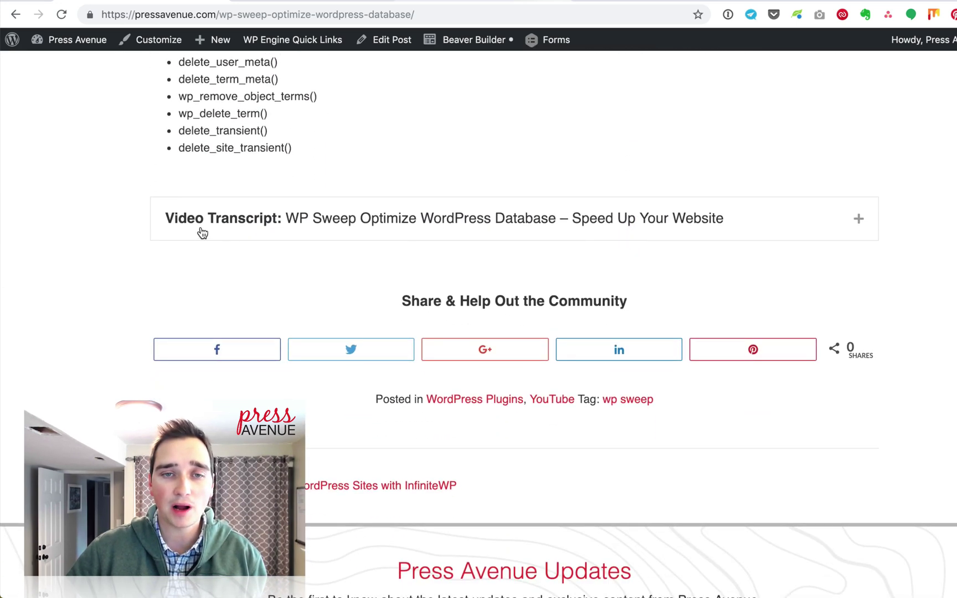
Expand the Video Transcript section and highlight stretches of the transcript text.
{"action": "left_click", "coordinate": [473, 222]}
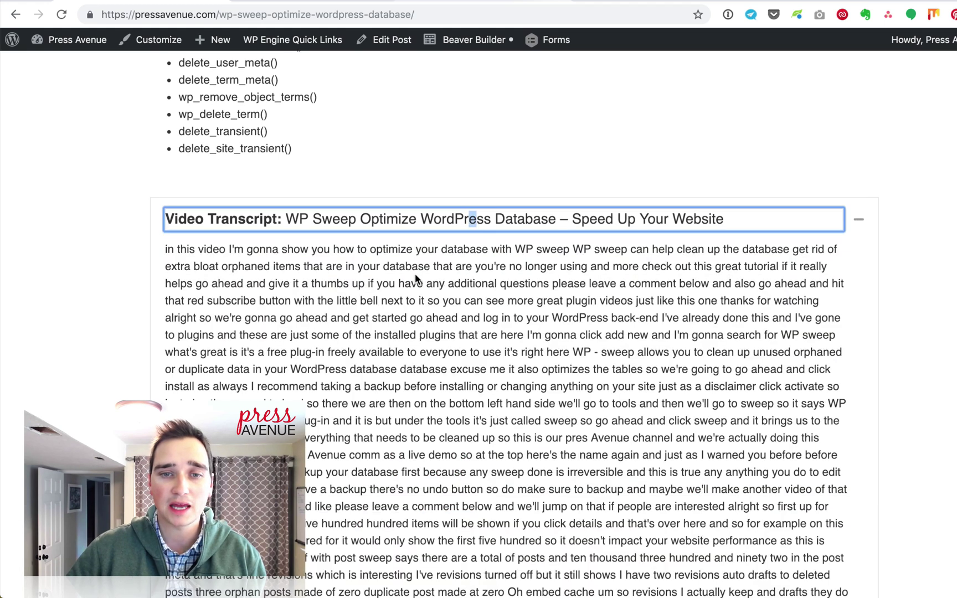
{"action": "left_click_drag", "start_coordinate": [421, 282], "coordinate": [451, 541]}
{"action": "left_click", "coordinate": [602, 473]}
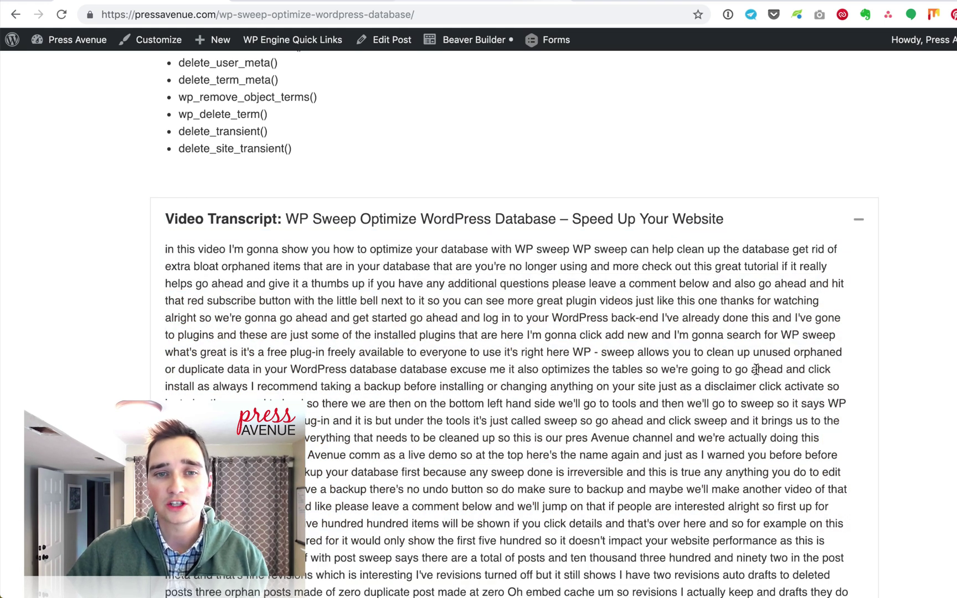
{"action": "left_click_drag", "start_coordinate": [377, 250], "coordinate": [422, 443]}
{"action": "left_click", "coordinate": [422, 444]}
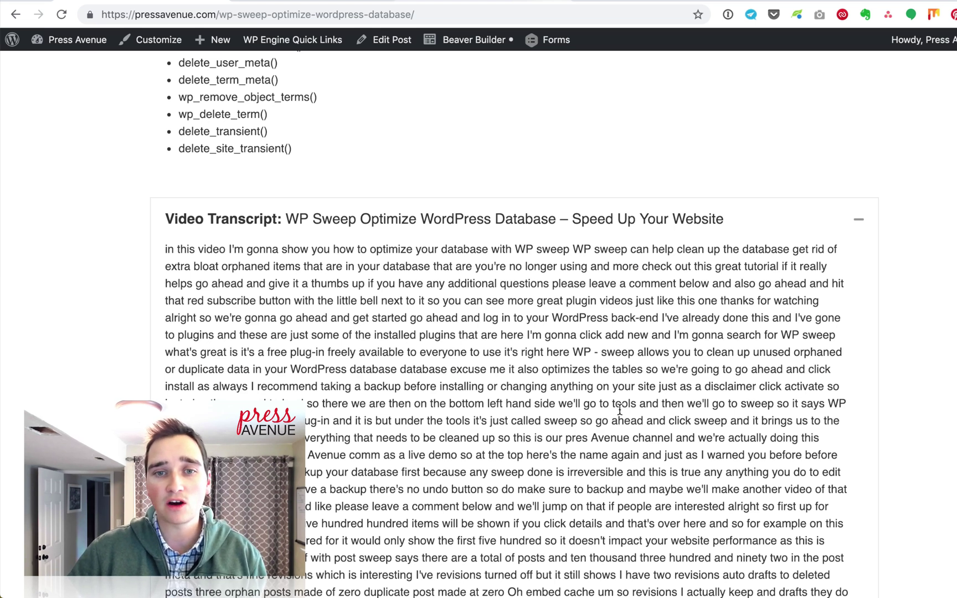
{"action": "scroll", "coordinate": [620, 410], "scroll_direction": "down", "scroll_amount": 3}
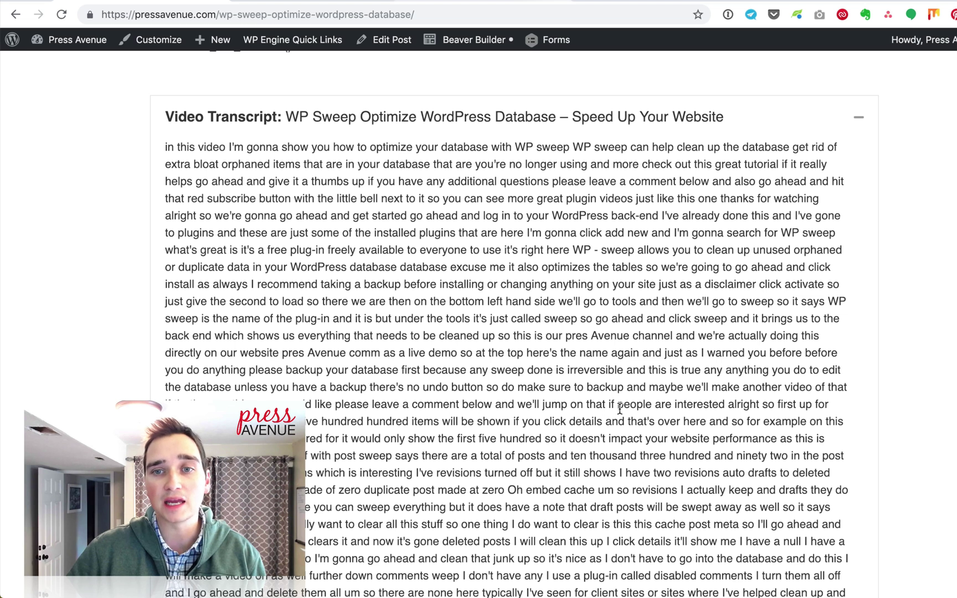
Highlight the words 'WP sweep', 'backup' and 'WooCommerce' within the transcript.
{"action": "left_click_drag", "start_coordinate": [513, 146], "coordinate": [586, 148]}
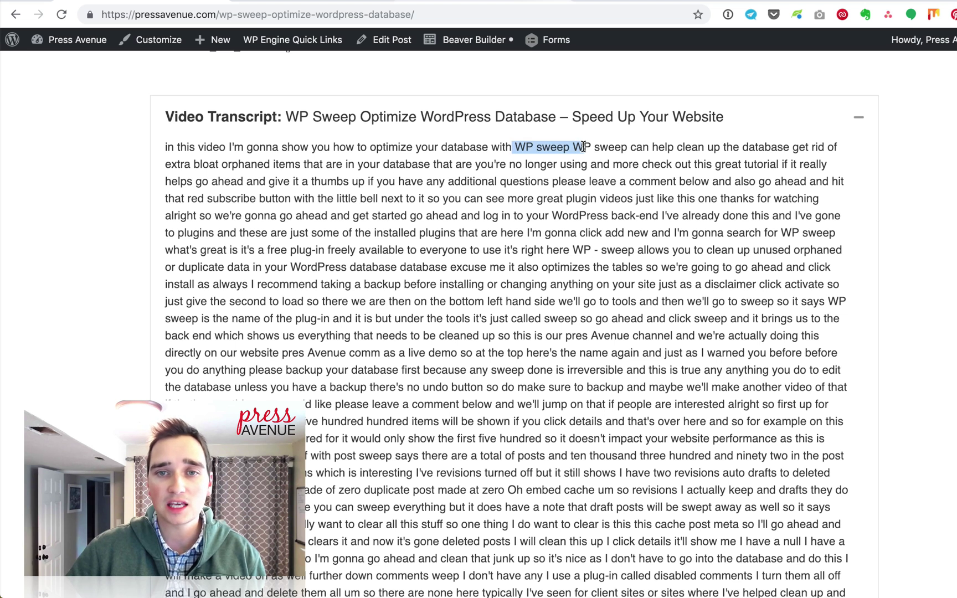
{"action": "left_click_drag", "start_coordinate": [570, 248], "coordinate": [590, 243]}
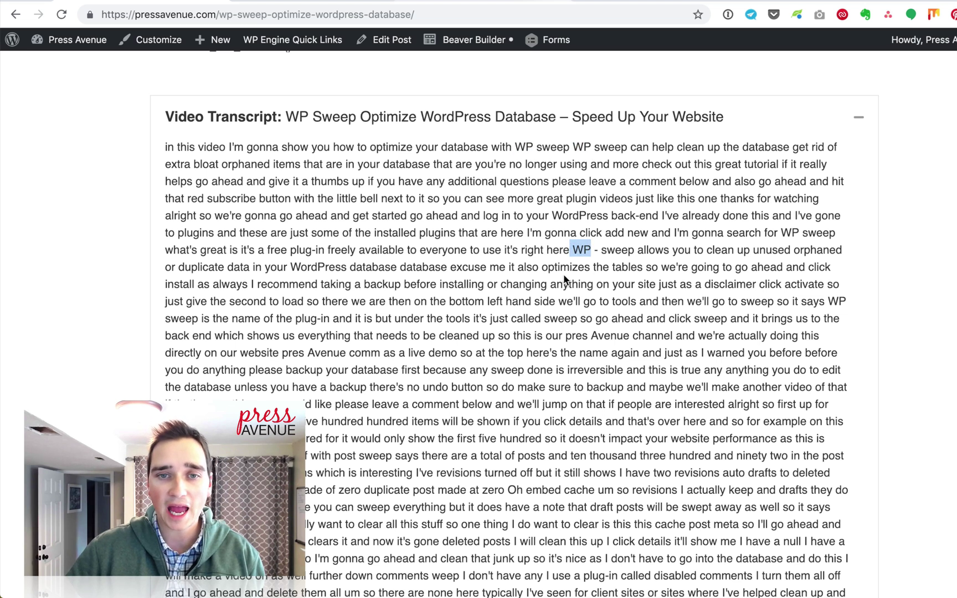
{"action": "double_click", "coordinate": [606, 387]}
{"action": "scroll", "coordinate": [429, 365], "scroll_direction": "down", "scroll_amount": 4}
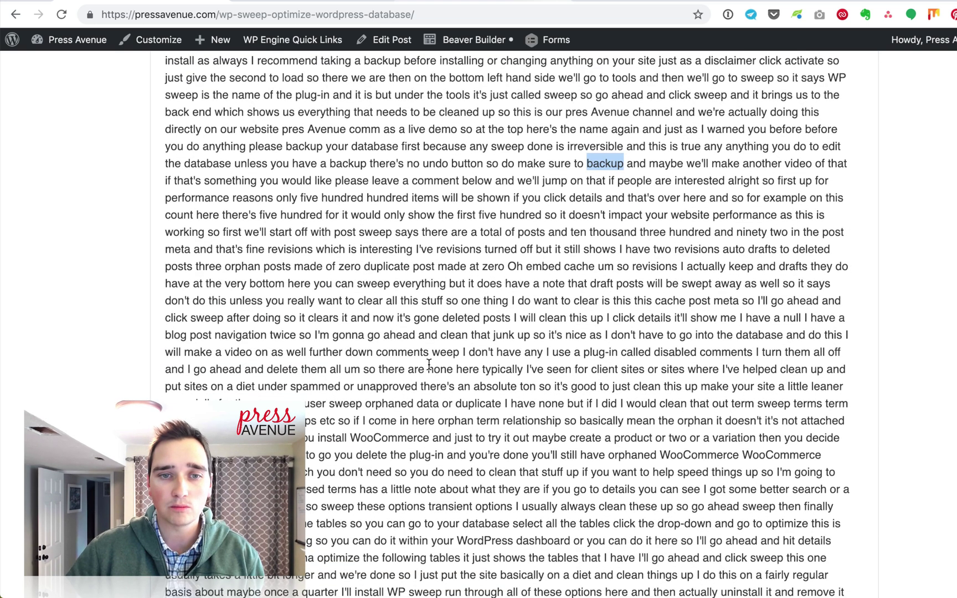
{"action": "left_click_drag", "start_coordinate": [408, 232], "coordinate": [554, 453]}
{"action": "left_click", "coordinate": [554, 453]}
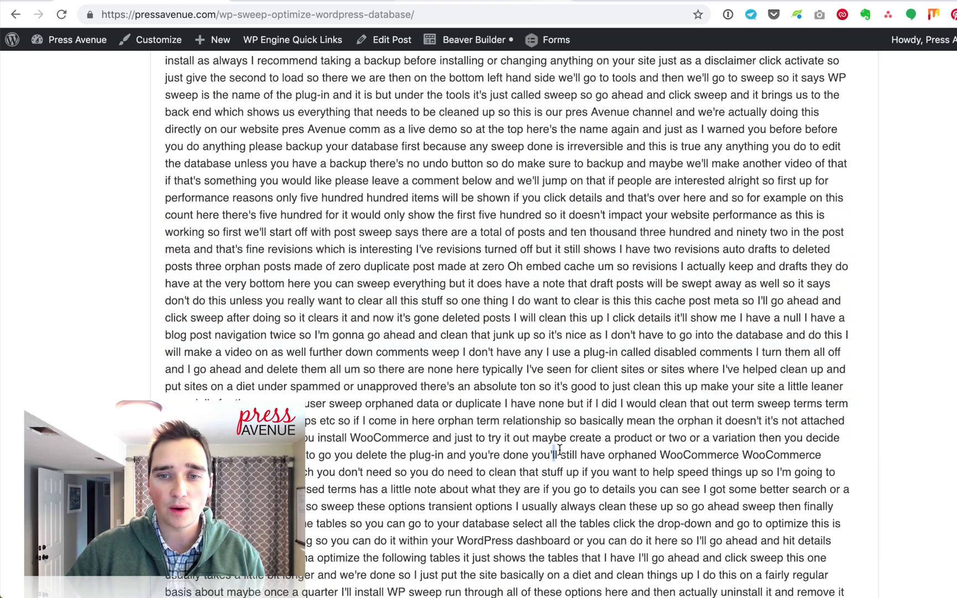
{"action": "double_click", "coordinate": [699, 455]}
{"action": "scroll", "coordinate": [405, 403], "scroll_direction": "down", "scroll_amount": 6}
Highlight more transcript lines, then scroll back to the top of the post.
{"action": "scroll", "coordinate": [404, 403], "scroll_direction": "up", "scroll_amount": 10}
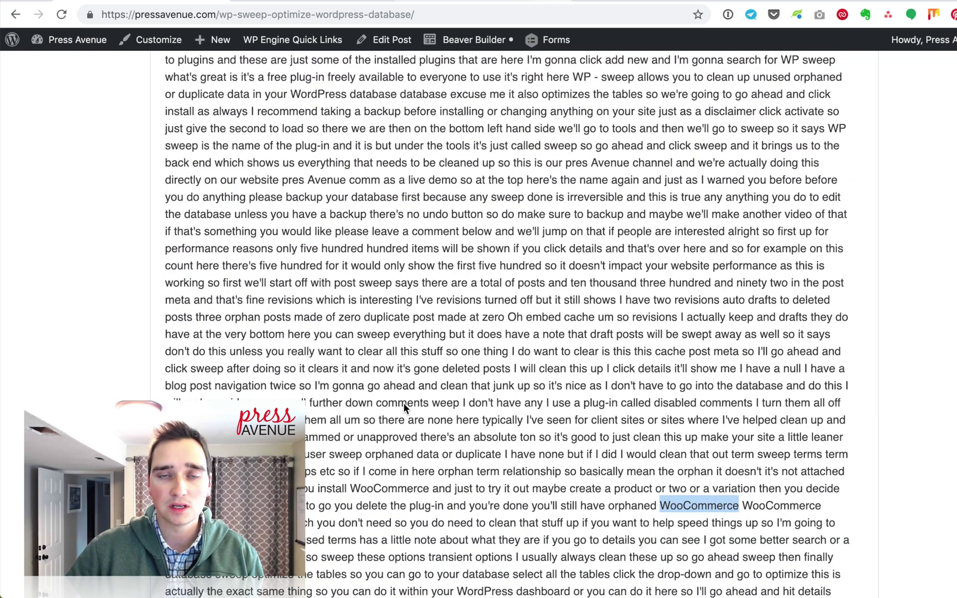
{"action": "left_click_drag", "start_coordinate": [404, 403], "coordinate": [400, 194]}
{"action": "left_click", "coordinate": [399, 193]}
{"action": "scroll", "coordinate": [400, 194], "scroll_direction": "up", "scroll_amount": 1}
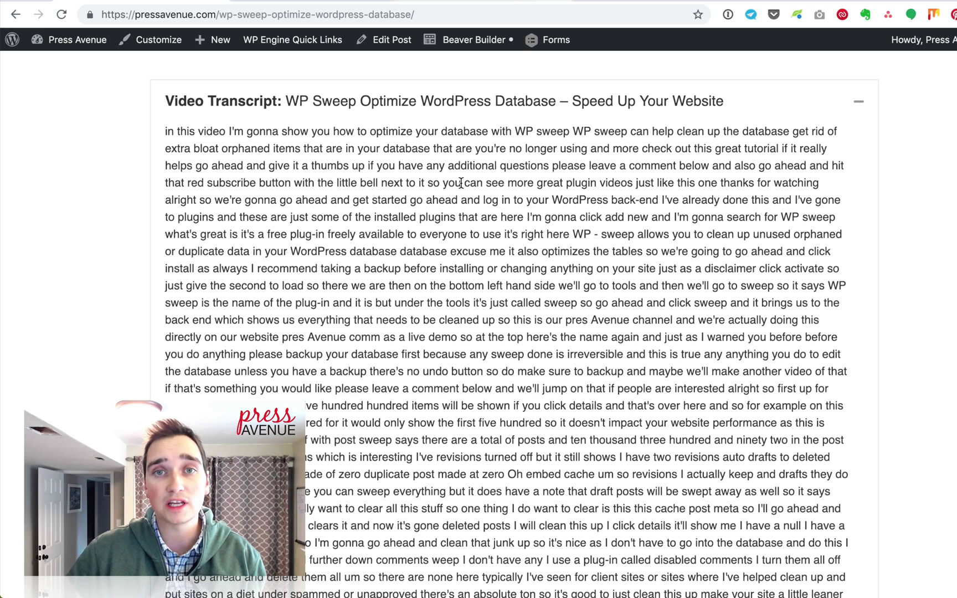
{"action": "scroll", "coordinate": [463, 187], "scroll_direction": "up", "scroll_amount": 10}
{"action": "scroll", "coordinate": [462, 188], "scroll_direction": "up", "scroll_amount": 15}
{"action": "scroll", "coordinate": [488, 192], "scroll_direction": "up", "scroll_amount": 10}
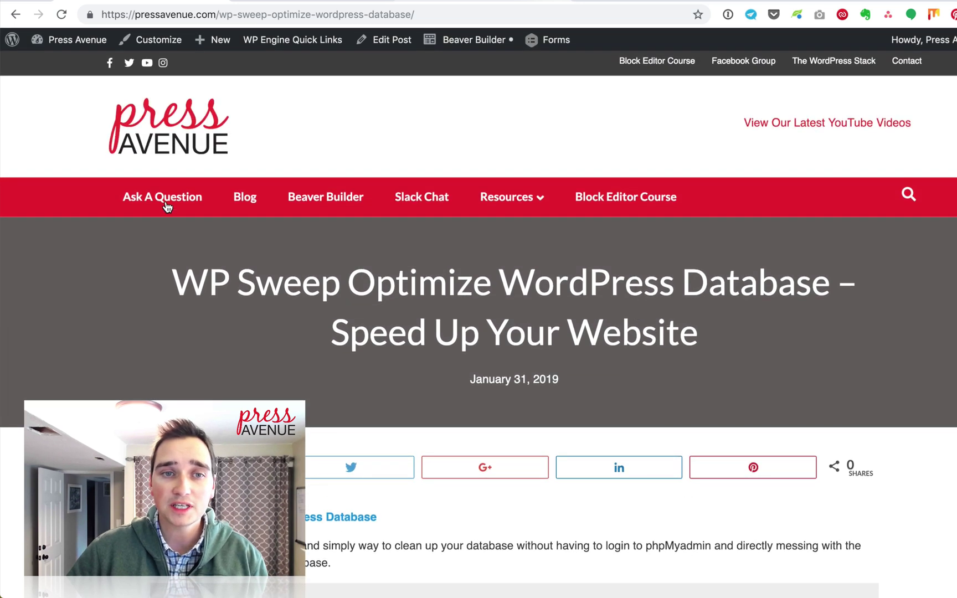
Open the Ask A Question page from the site navigation.
{"action": "left_click", "coordinate": [167, 200]}
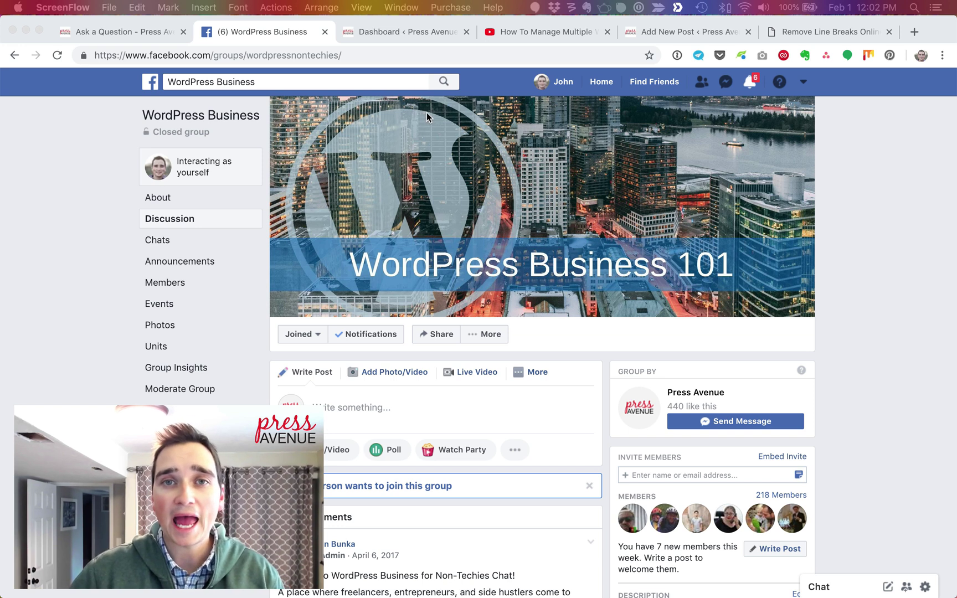
Return to the WP Sweep post and review its intro and cleanup list.
{"action": "left_click", "coordinate": [133, 32]}
{"action": "left_click", "coordinate": [15, 55]}
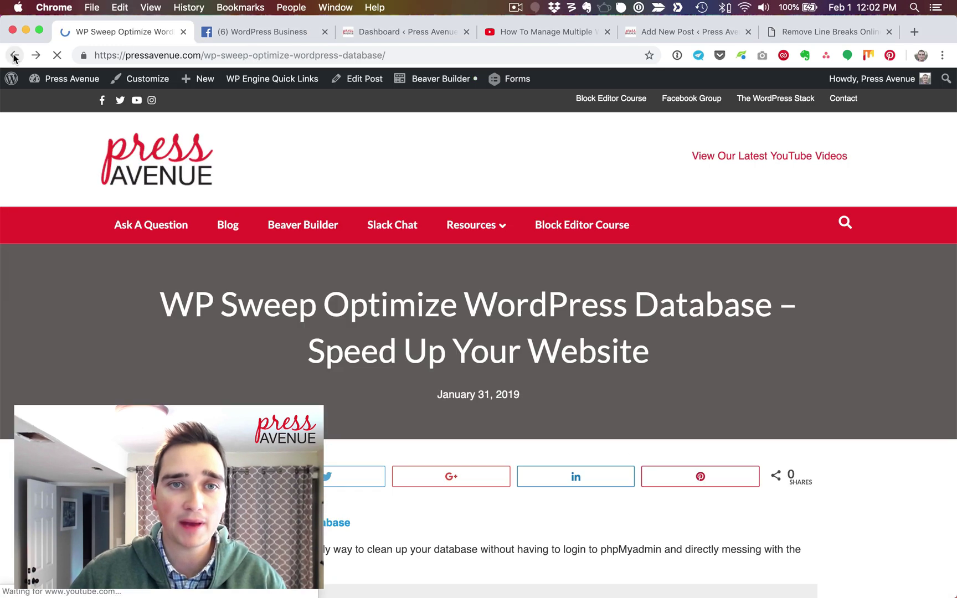
{"action": "scroll", "coordinate": [328, 218], "scroll_direction": "down", "scroll_amount": 10}
{"action": "scroll", "coordinate": [428, 249], "scroll_direction": "up", "scroll_amount": 4}
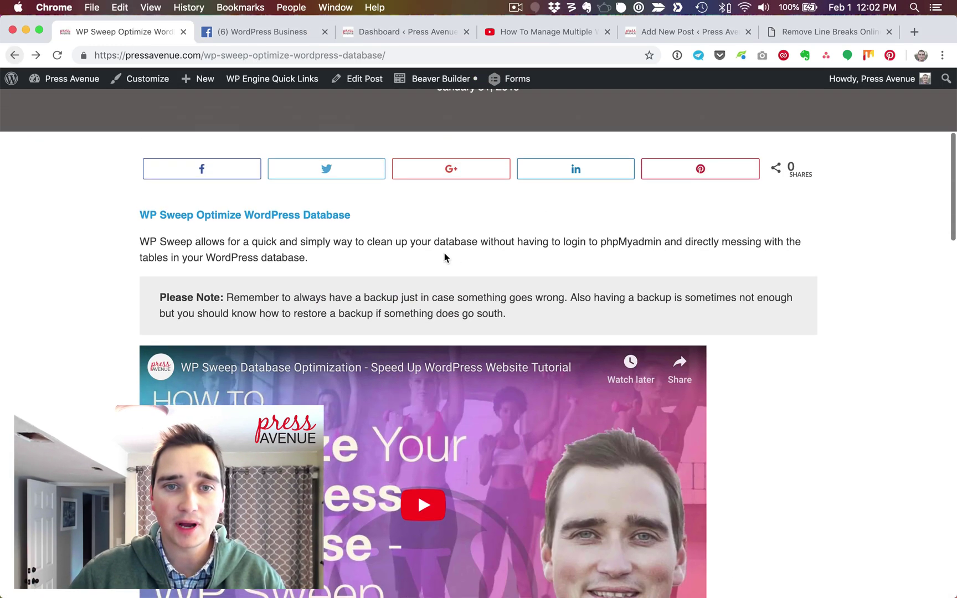
{"action": "left_click_drag", "start_coordinate": [140, 215], "coordinate": [526, 321]}
{"action": "left_click", "coordinate": [526, 320]}
{"action": "scroll", "coordinate": [273, 146], "scroll_direction": "down", "scroll_amount": 10}
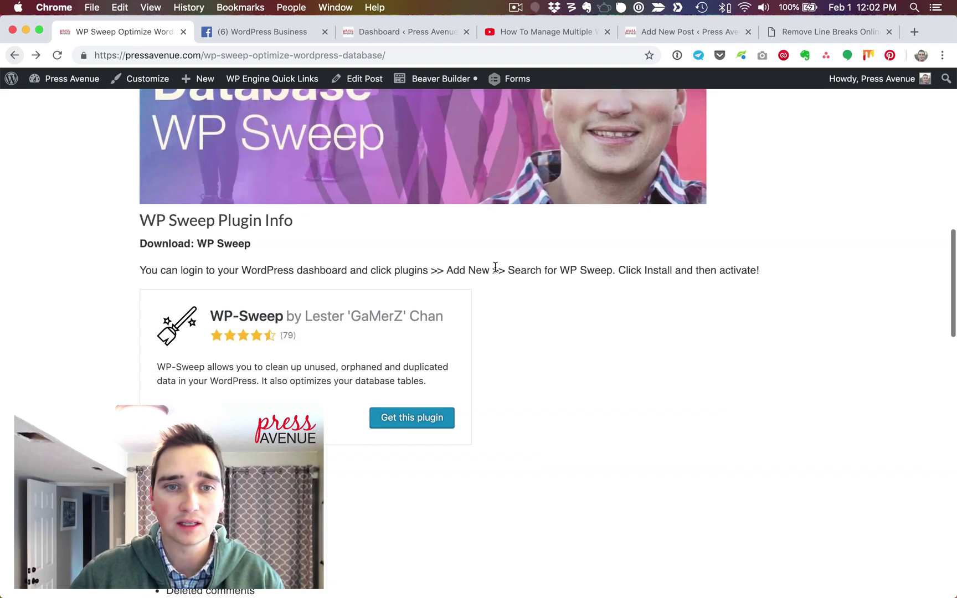
{"action": "scroll", "coordinate": [273, 146], "scroll_direction": "down", "scroll_amount": 5}
{"action": "left_click_drag", "start_coordinate": [273, 188], "coordinate": [432, 417]}
{"action": "left_click", "coordinate": [455, 432]}
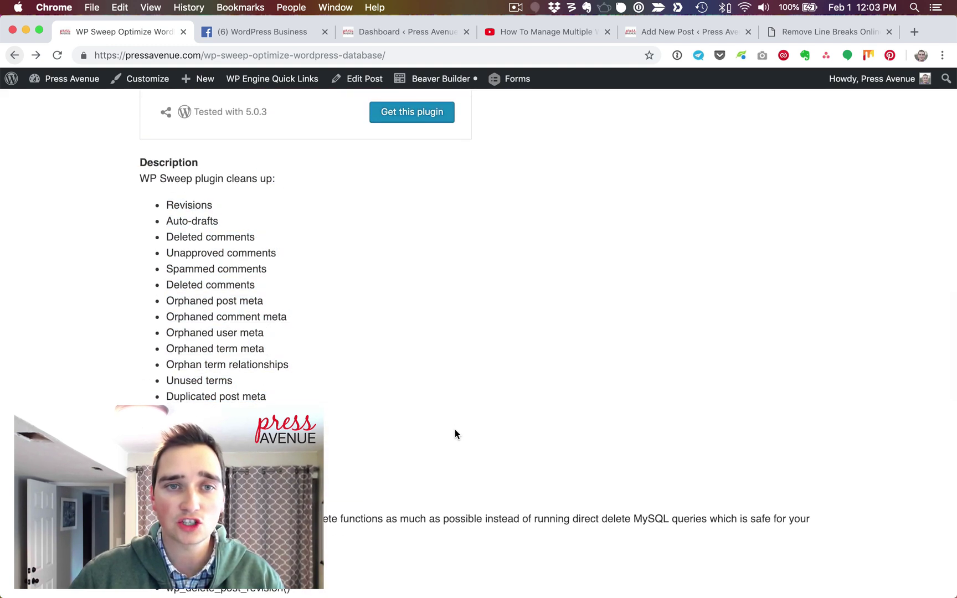
{"action": "scroll", "coordinate": [454, 415], "scroll_direction": "down", "scroll_amount": 3}
{"action": "scroll", "coordinate": [449, 410], "scroll_direction": "down", "scroll_amount": 10}
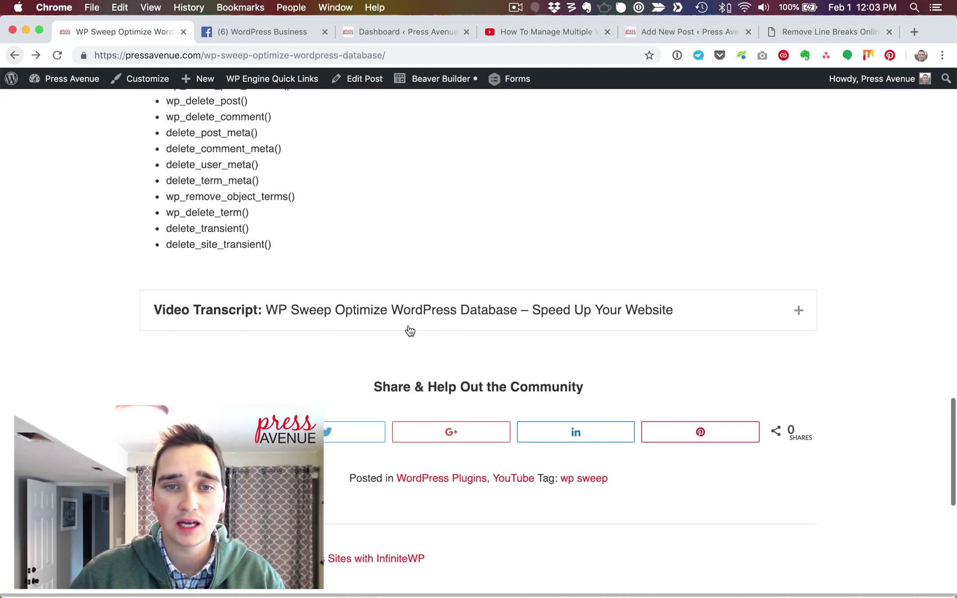
Expand the post's Video Transcript section and scroll through the transcript paragraph.
{"action": "left_click", "coordinate": [412, 326]}
{"action": "scroll", "coordinate": [413, 329], "scroll_direction": "down", "scroll_amount": 20}
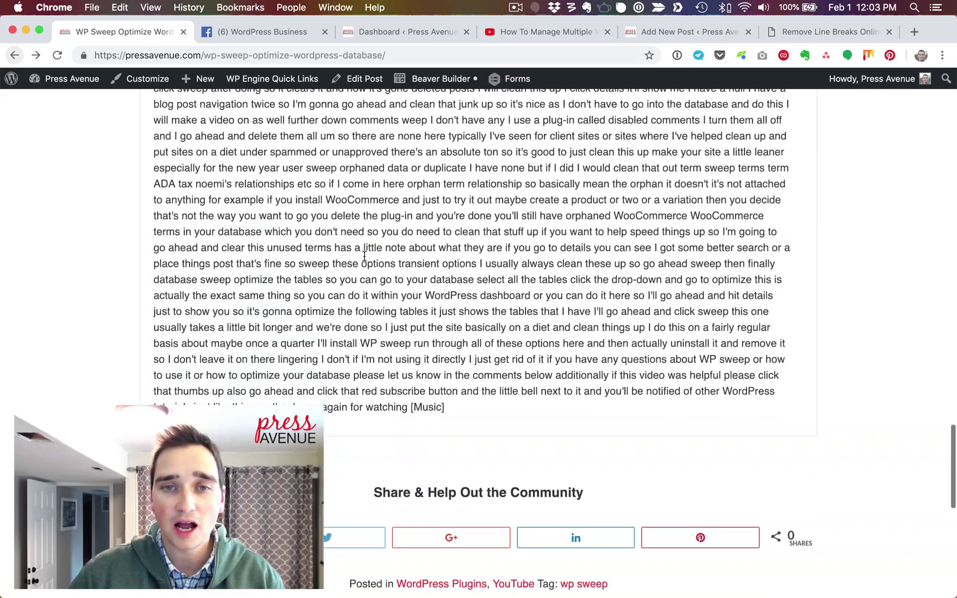
{"action": "scroll", "coordinate": [503, 202], "scroll_direction": "up", "scroll_amount": 10}
{"action": "scroll", "coordinate": [503, 210], "scroll_direction": "up", "scroll_amount": 2}
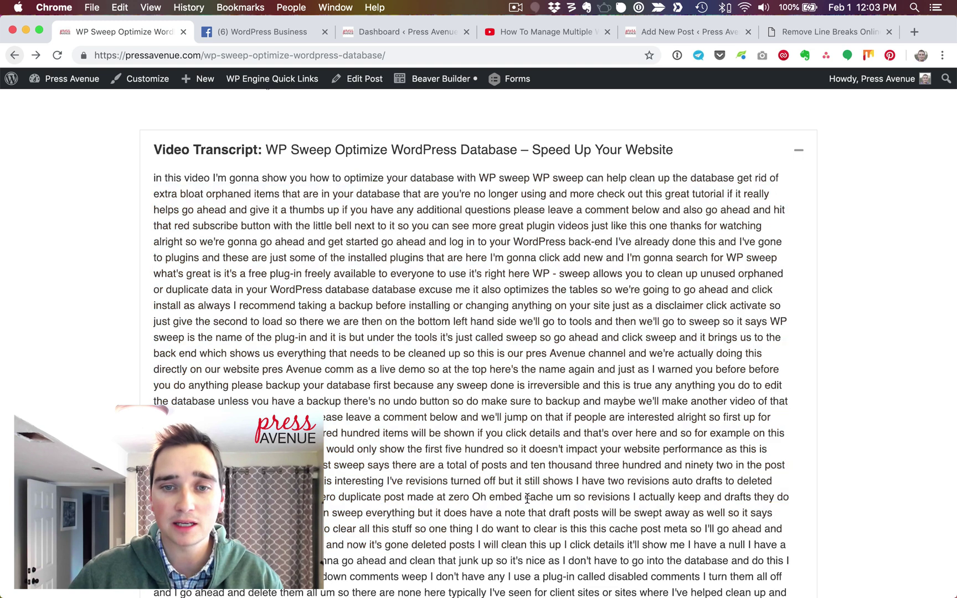
{"action": "left_click_drag", "start_coordinate": [554, 433], "coordinate": [432, 289]}
{"action": "left_click", "coordinate": [432, 290]}
{"action": "scroll", "coordinate": [432, 289], "scroll_direction": "up", "scroll_amount": 4}
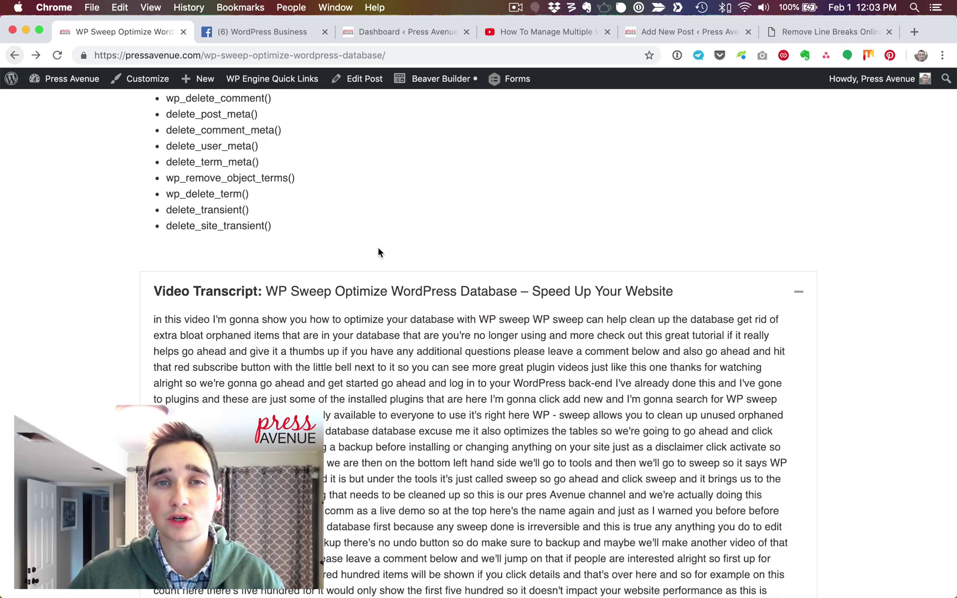
Move the Dashboard tab to second position and scroll the Content Performance trends chart.
{"action": "left_click_drag", "start_coordinate": [403, 31], "coordinate": [300, 36]}
{"action": "scroll", "coordinate": [655, 169], "scroll_direction": "down", "scroll_amount": 3}
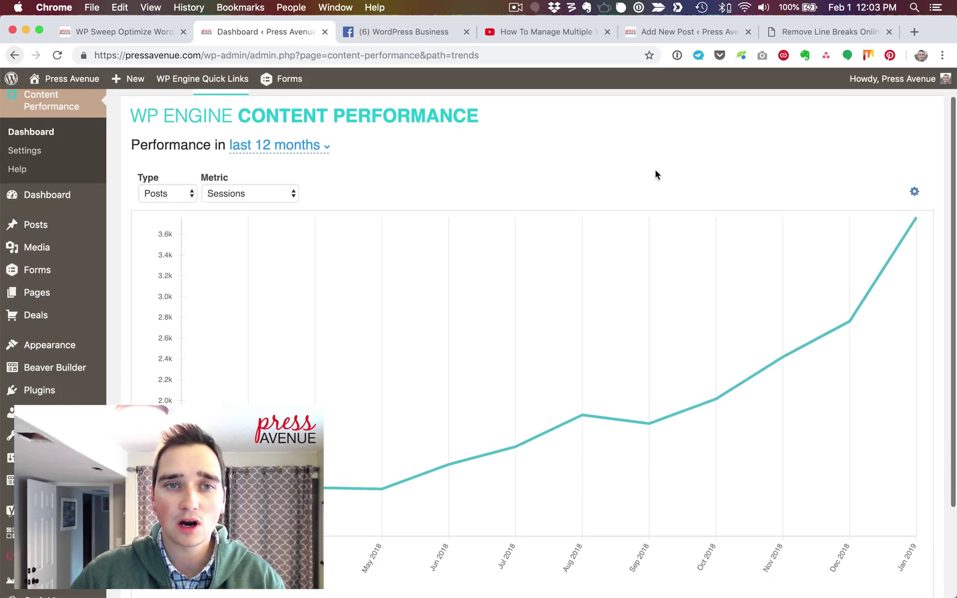
{"action": "scroll", "coordinate": [655, 174], "scroll_direction": "down", "scroll_amount": 1}
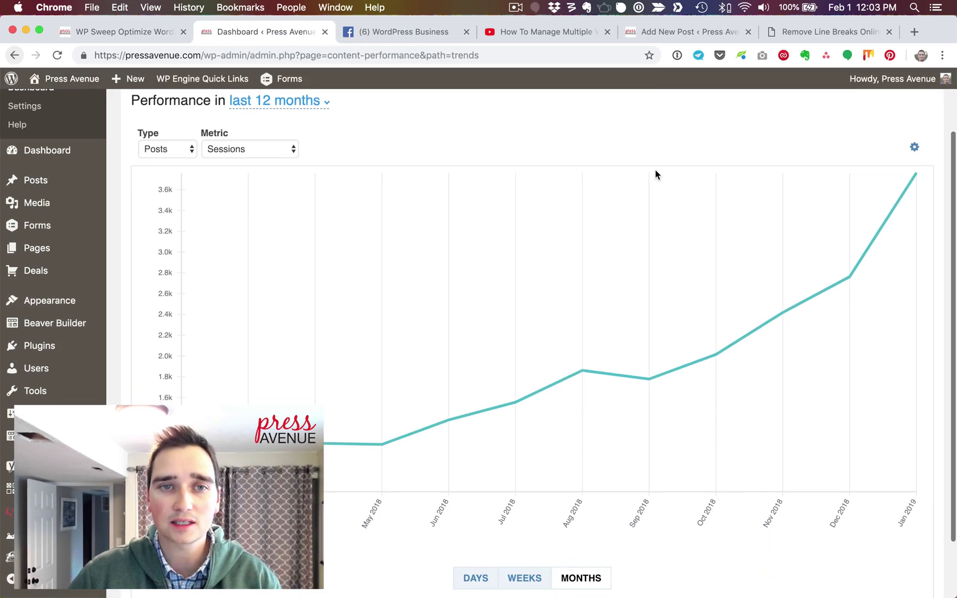
{"action": "scroll", "coordinate": [655, 174], "scroll_direction": "down", "scroll_amount": 2}
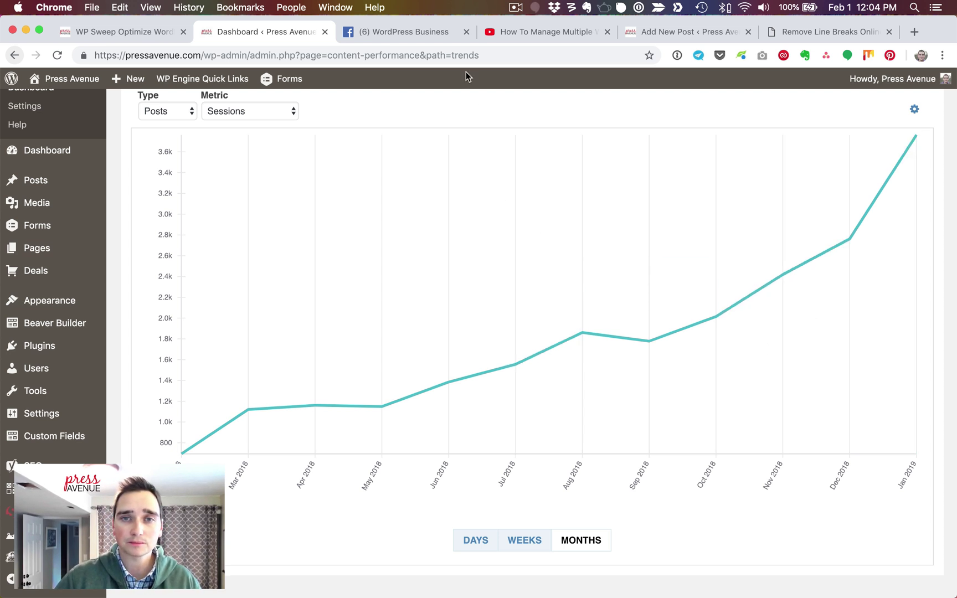
Close the Facebook tab and switch to the InfiniteWP YouTube video page.
{"action": "left_click", "coordinate": [467, 31]}
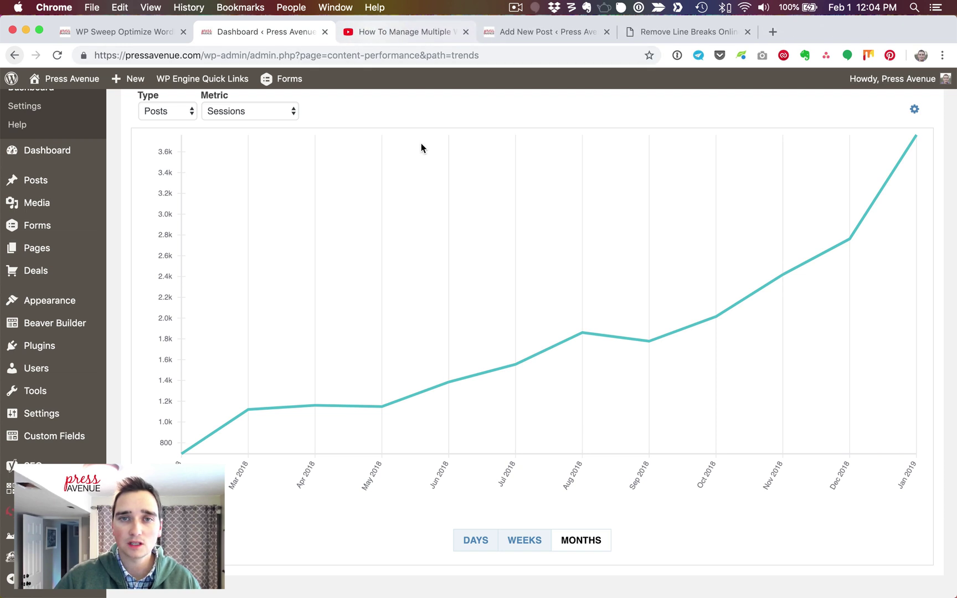
{"action": "left_click", "coordinate": [430, 32]}
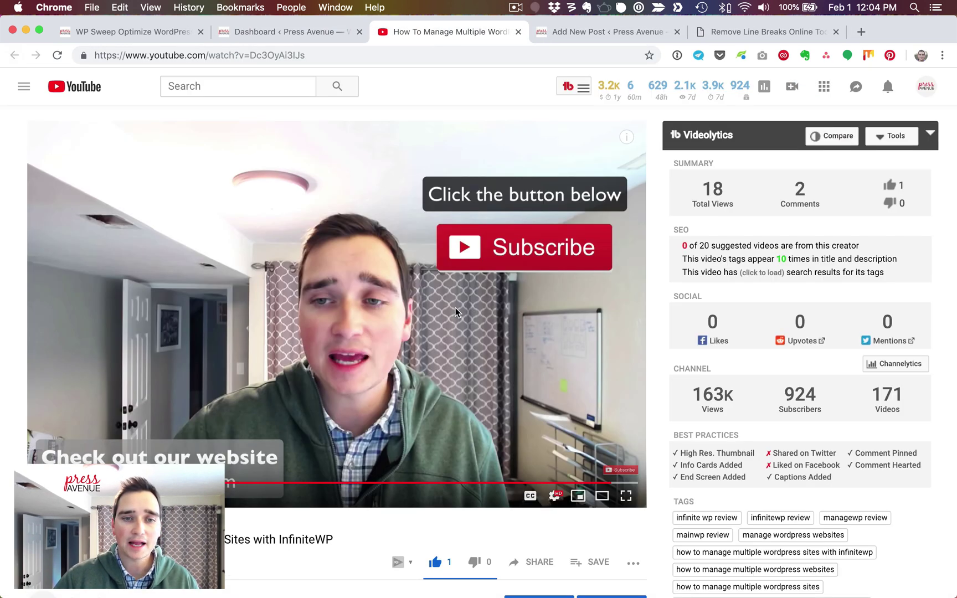
{"action": "scroll", "coordinate": [500, 359], "scroll_direction": "down", "scroll_amount": 1}
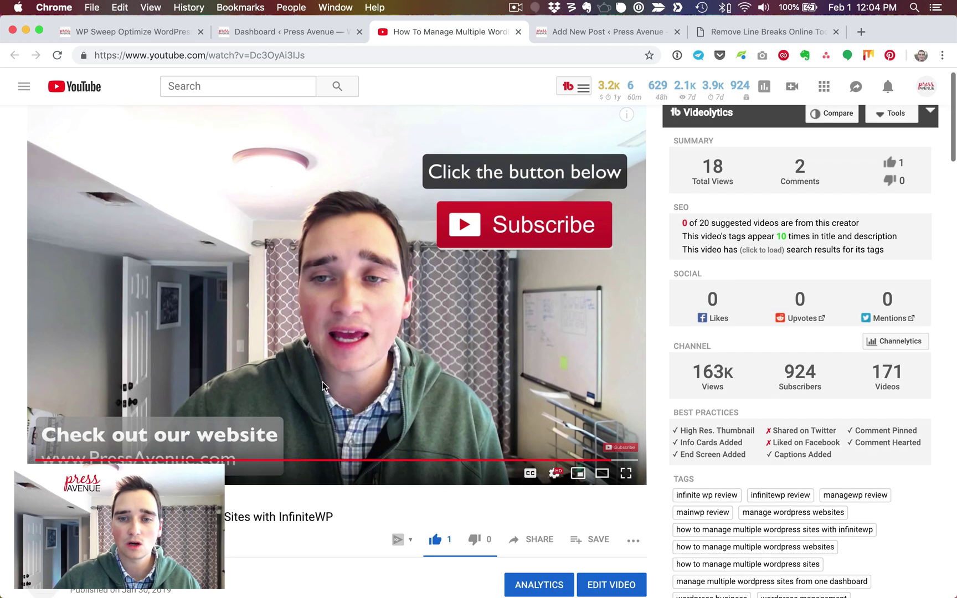
{"action": "scroll", "coordinate": [374, 404], "scroll_direction": "up", "scroll_amount": 1}
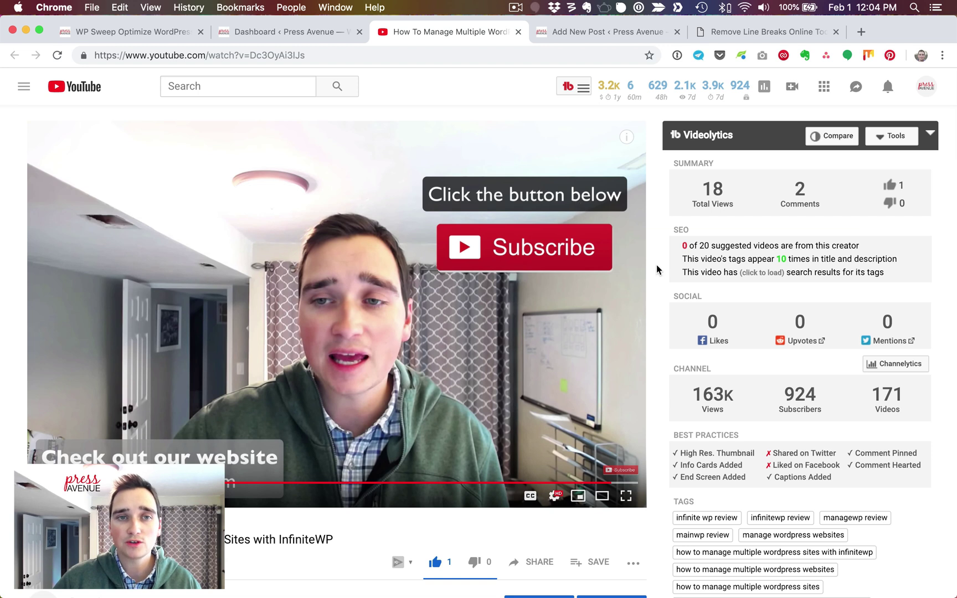
{"action": "scroll", "coordinate": [654, 266], "scroll_direction": "down", "scroll_amount": 5}
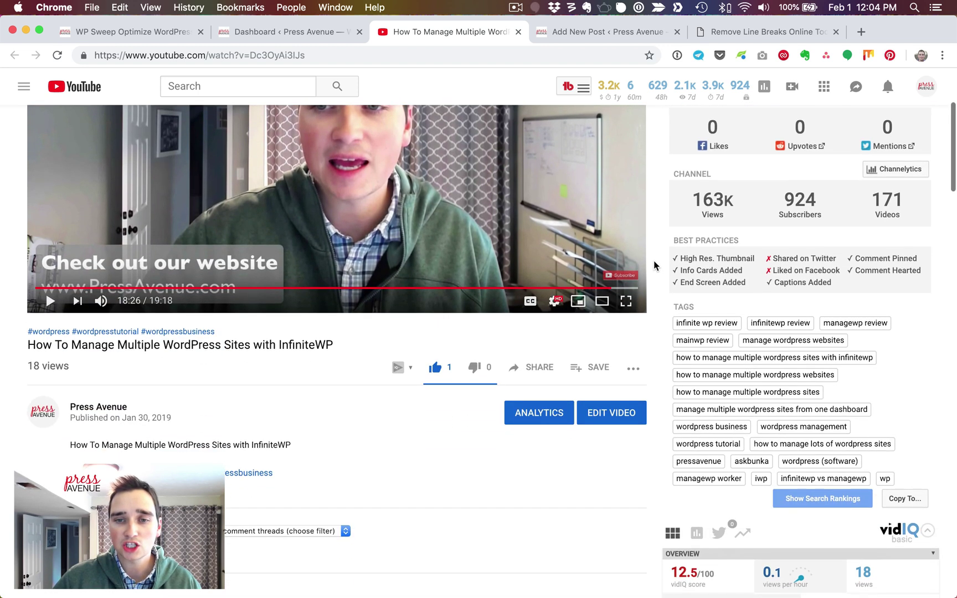
{"action": "scroll", "coordinate": [632, 416], "scroll_direction": "up", "scroll_amount": 5}
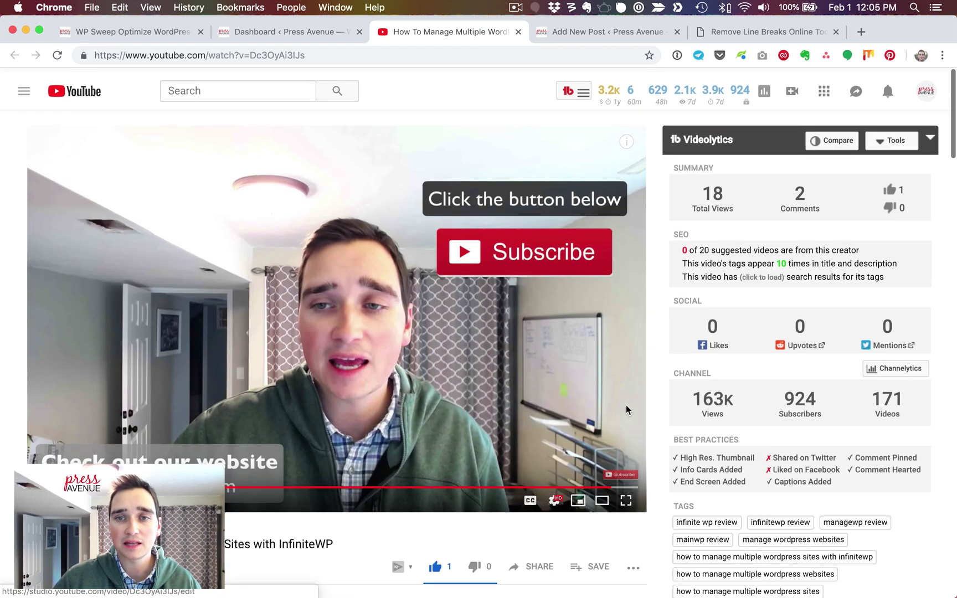
Open the video's transcript panel from the more-actions menu.
{"action": "left_click", "coordinate": [634, 564]}
{"action": "left_click", "coordinate": [663, 502]}
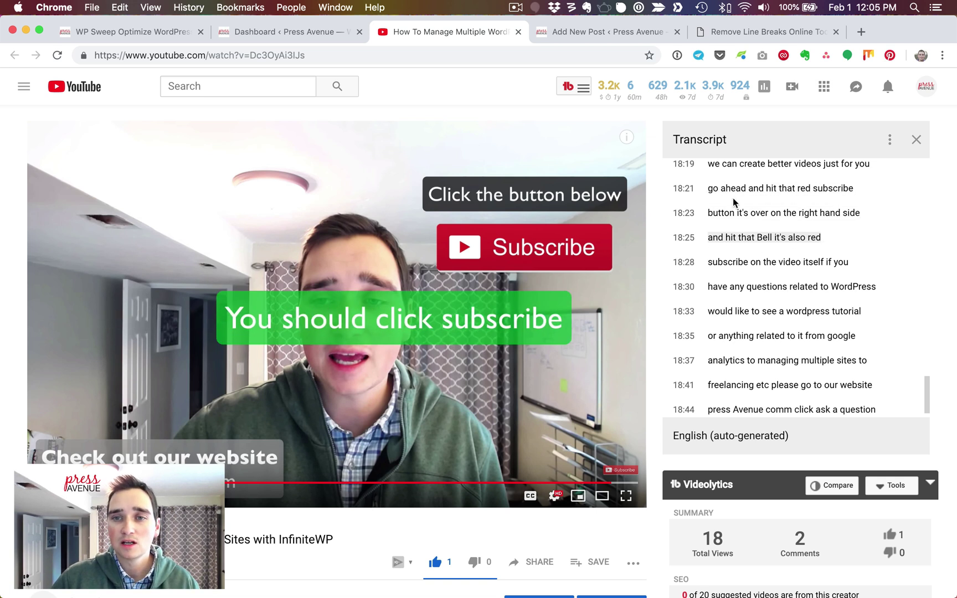
{"action": "scroll", "coordinate": [734, 202], "scroll_direction": "up", "scroll_amount": 20}
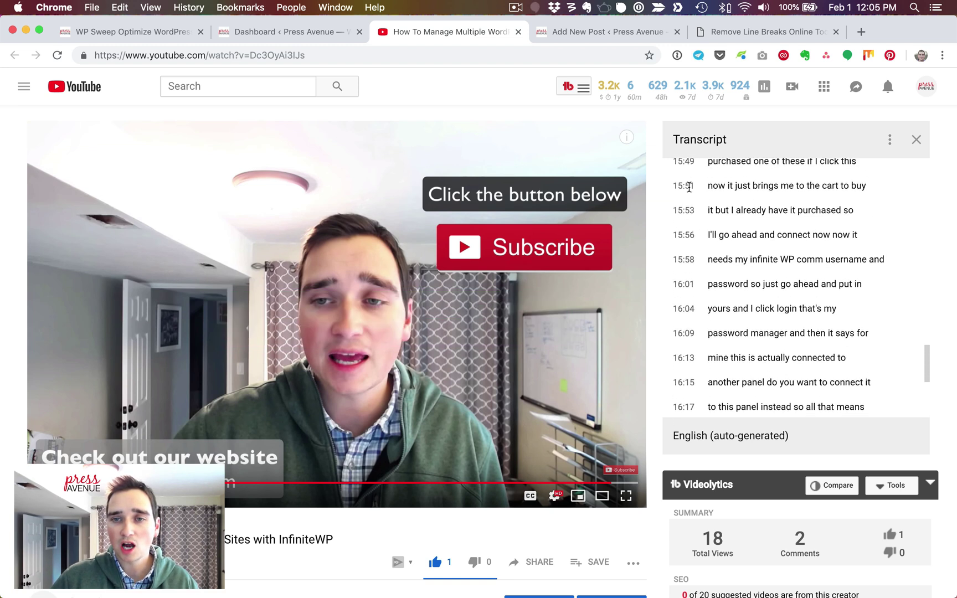
{"action": "left_click_drag", "start_coordinate": [686, 186], "coordinate": [789, 364]}
{"action": "left_click", "coordinate": [826, 263]}
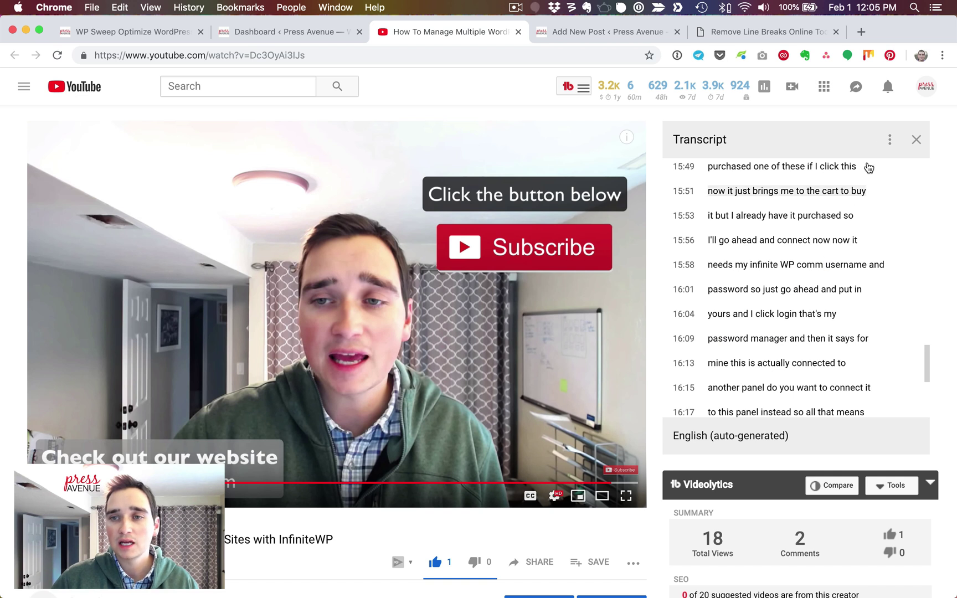
Hide the transcript timestamps and select the entire transcript text.
{"action": "left_click", "coordinate": [887, 139]}
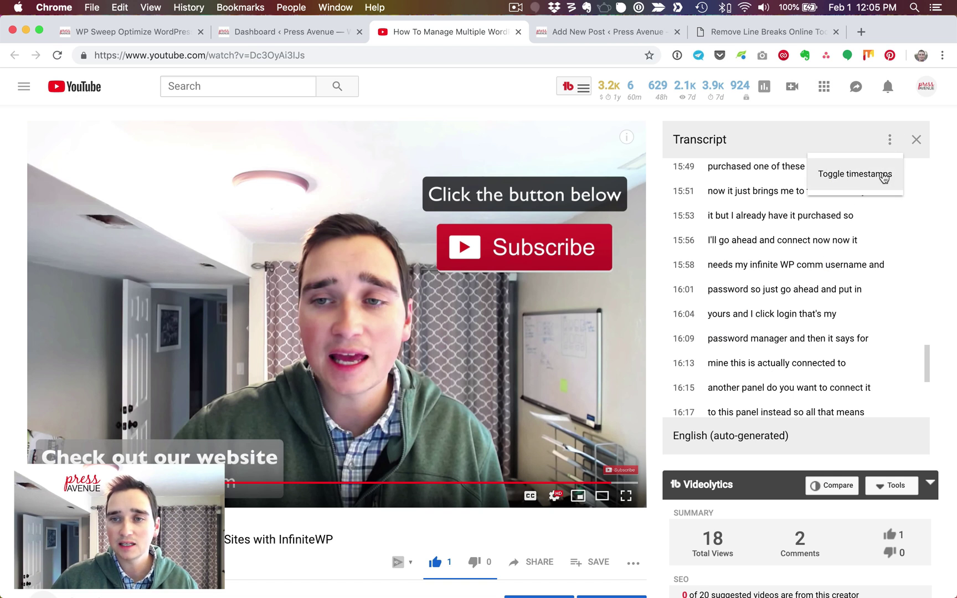
{"action": "left_click", "coordinate": [884, 176]}
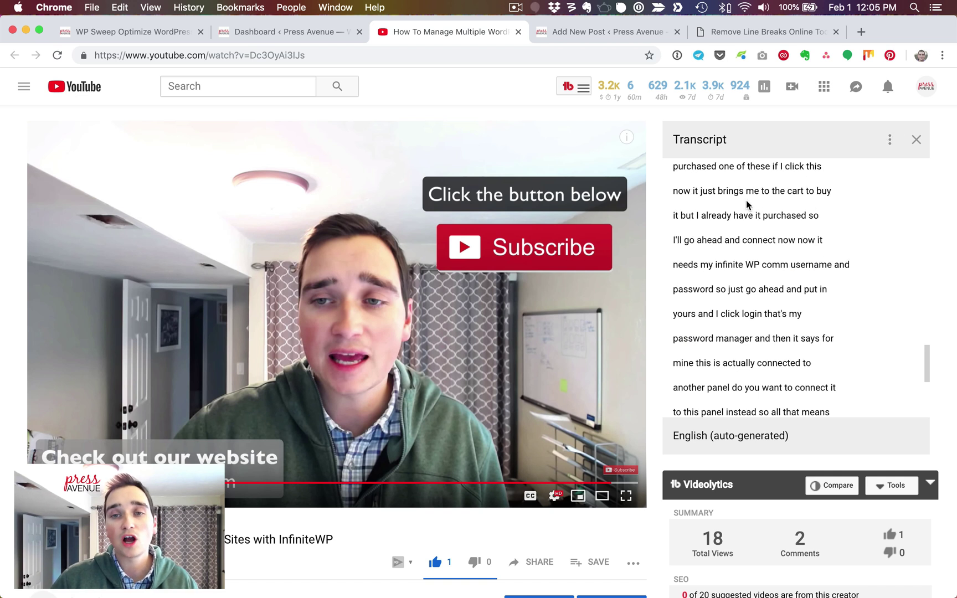
{"action": "scroll", "coordinate": [748, 206], "scroll_direction": "up", "scroll_amount": 10}
{"action": "scroll", "coordinate": [748, 206], "scroll_direction": "up", "scroll_amount": 15}
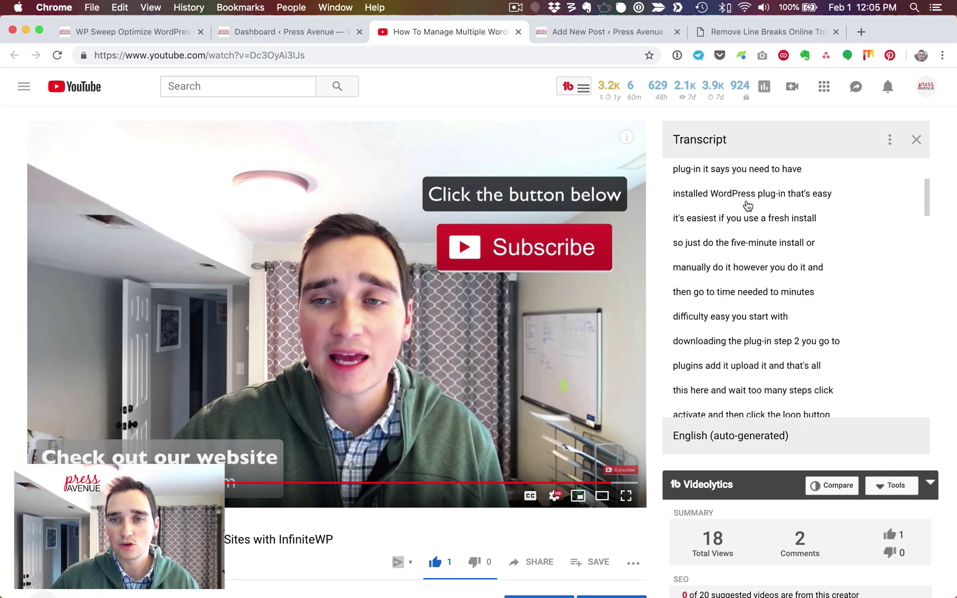
{"action": "left_click_drag", "start_coordinate": [670, 179], "coordinate": [751, 488]}
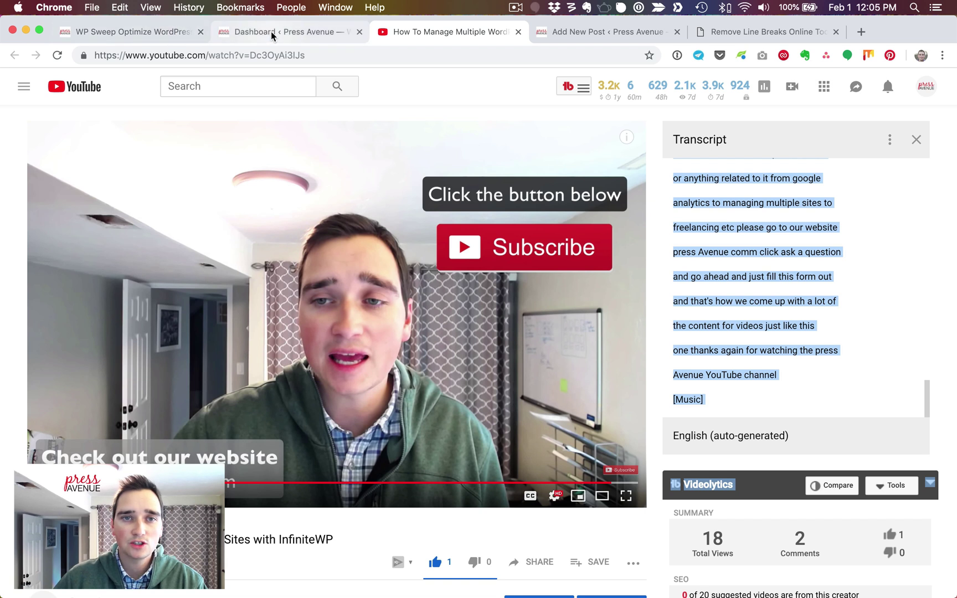
Paste the copied transcript into the empty paragraph of the new WordPress post.
{"action": "left_click", "coordinate": [615, 32]}
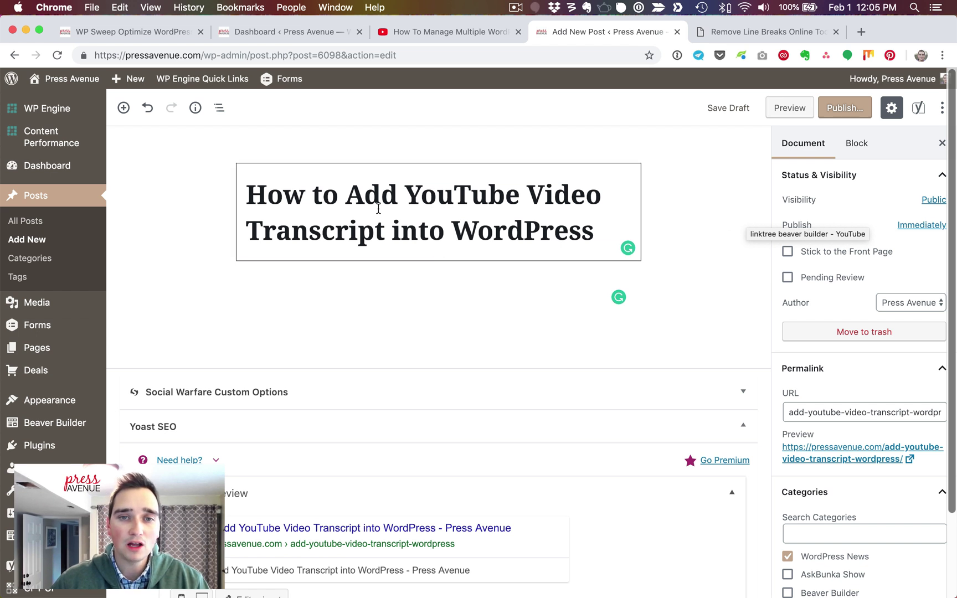
{"action": "left_click", "coordinate": [403, 292]}
{"action": "key", "text": "super+v"}
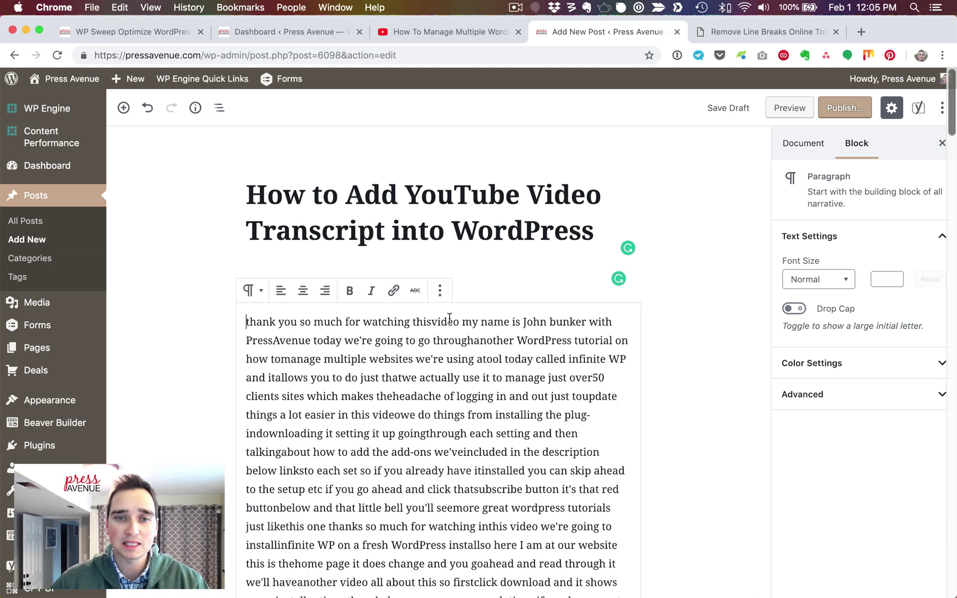
{"action": "scroll", "coordinate": [475, 408], "scroll_direction": "down", "scroll_amount": 3}
{"action": "scroll", "coordinate": [475, 409], "scroll_direction": "up", "scroll_amount": 1}
Add spaces between run-together words such as 'through another' and 'a tool'.
{"action": "left_click_drag", "start_coordinate": [359, 256], "coordinate": [428, 486]}
{"action": "left_click", "coordinate": [428, 483]}
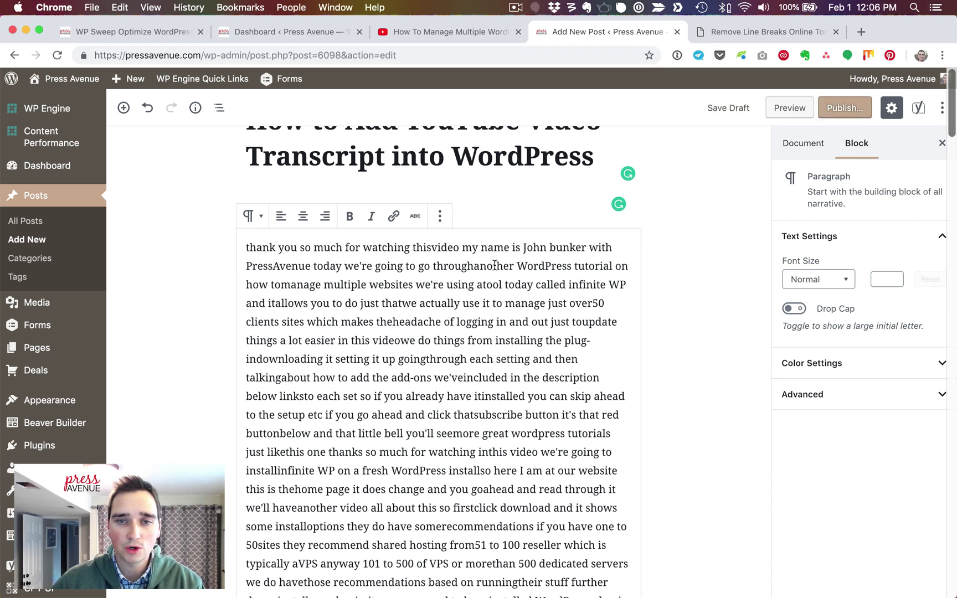
{"action": "left_click", "coordinate": [483, 285]}
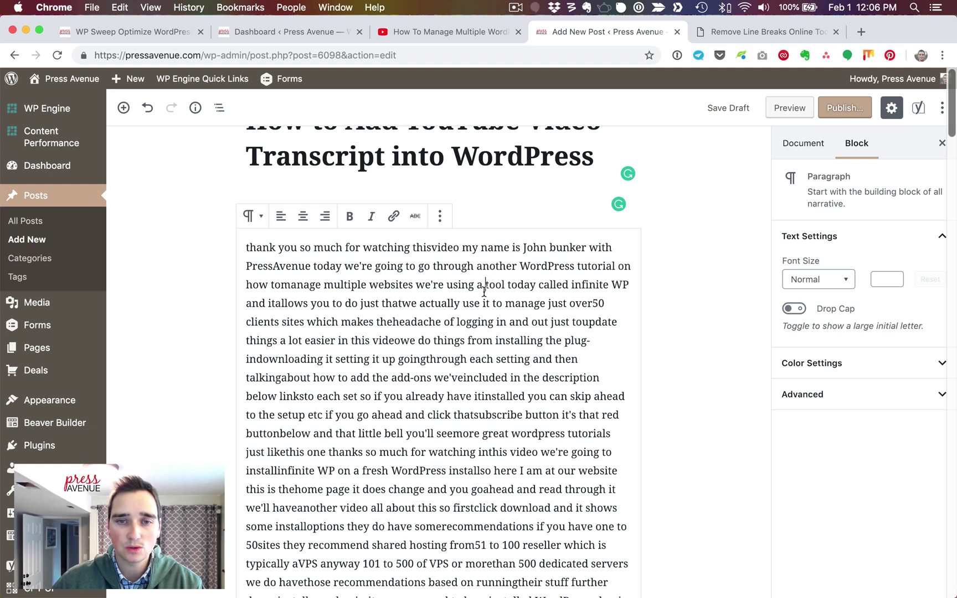
{"action": "left_click", "coordinate": [743, 34]}
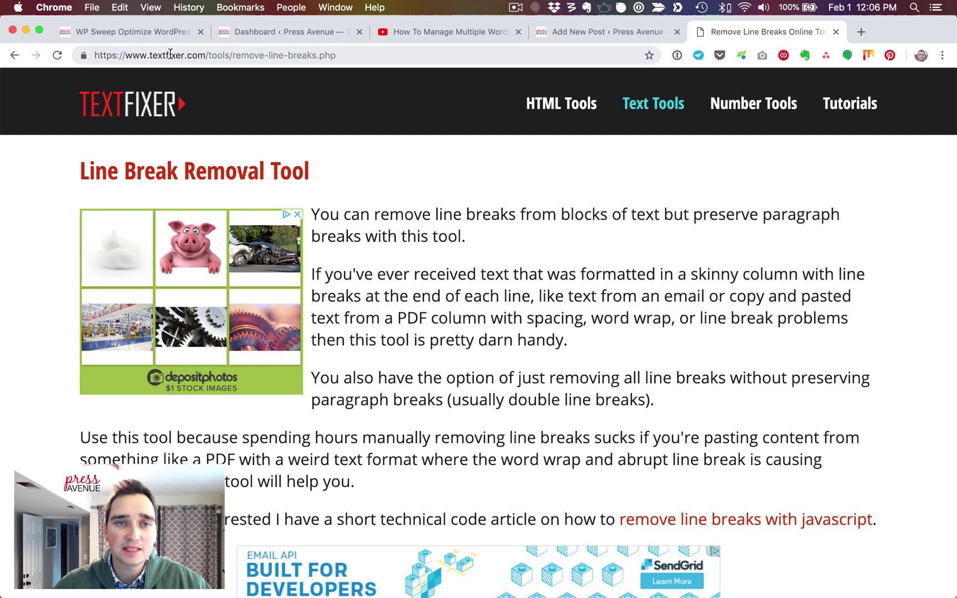
Paste the transcript into TextFixer's input box and run Remove Line Breaks.
{"action": "scroll", "coordinate": [481, 432], "scroll_direction": "down", "scroll_amount": 10}
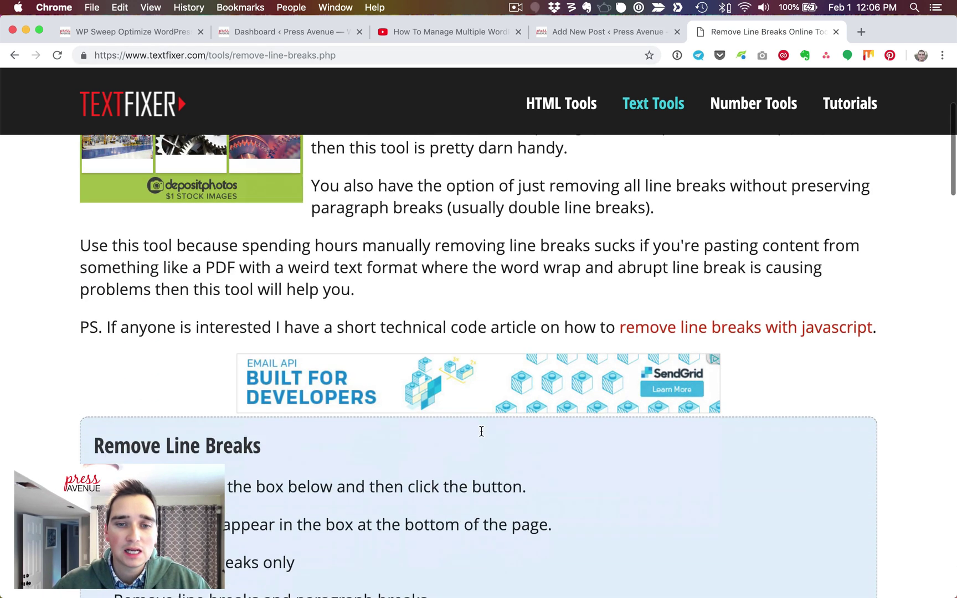
{"action": "left_click", "coordinate": [285, 357]}
{"action": "key", "text": "super+v"}
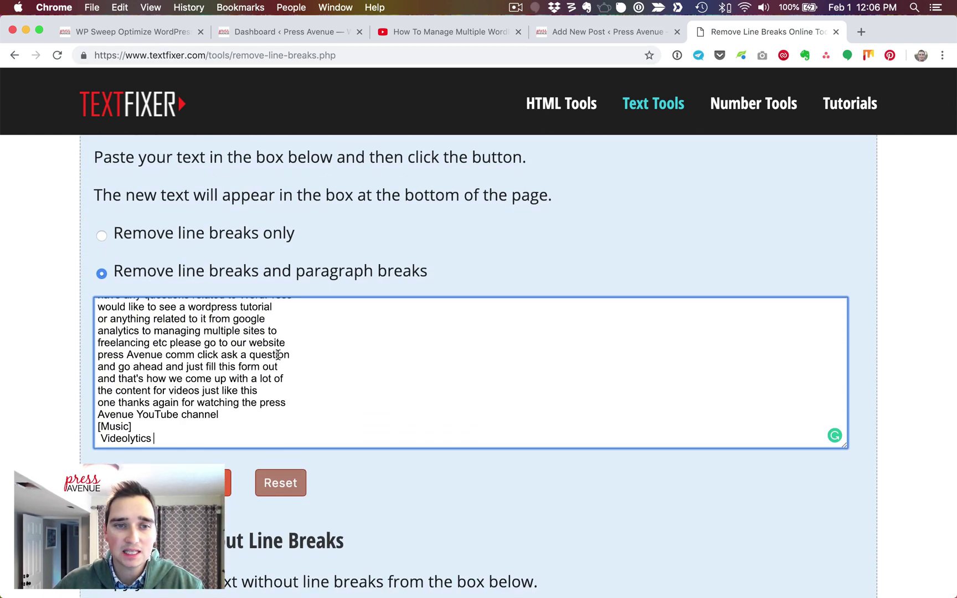
{"action": "scroll", "coordinate": [283, 358], "scroll_direction": "up", "scroll_amount": 20}
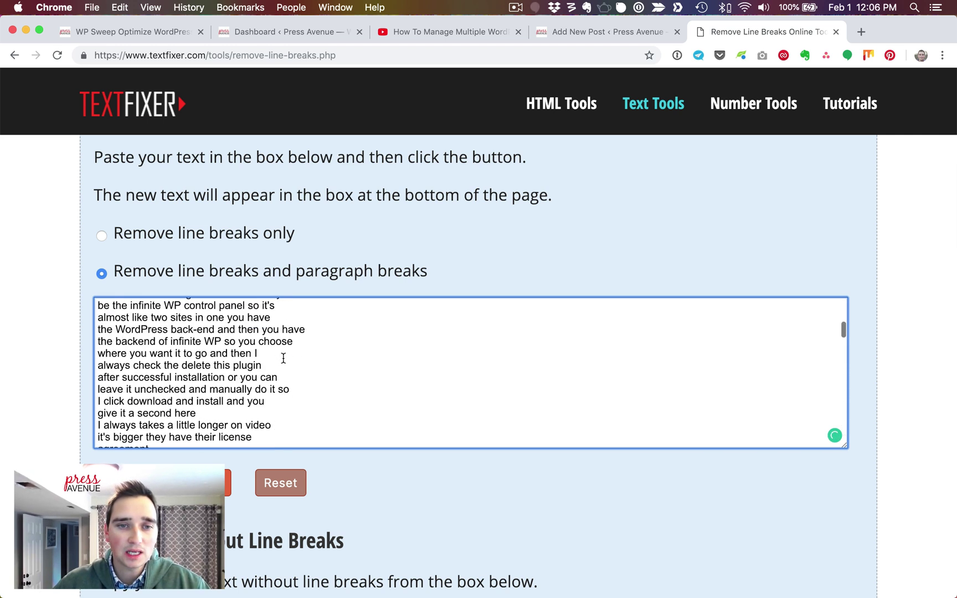
{"action": "left_click", "coordinate": [104, 319]}
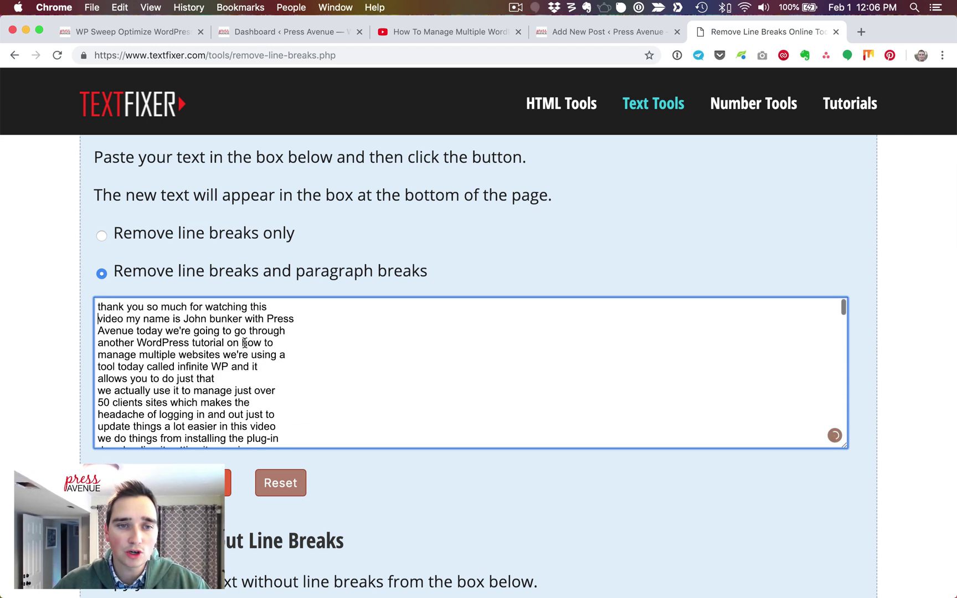
{"action": "key", "text": "BackSpace"}
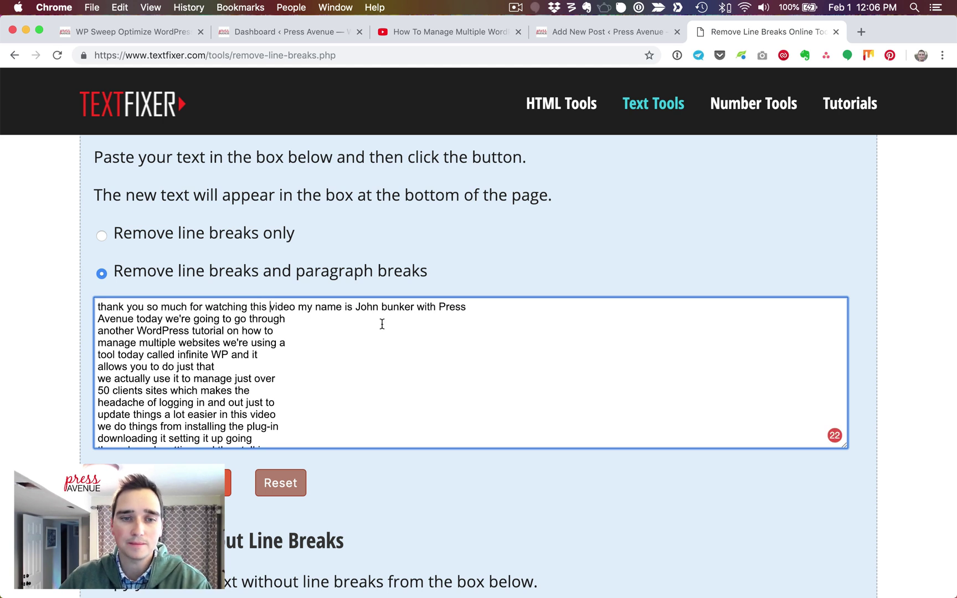
{"action": "key", "text": "Tab"}
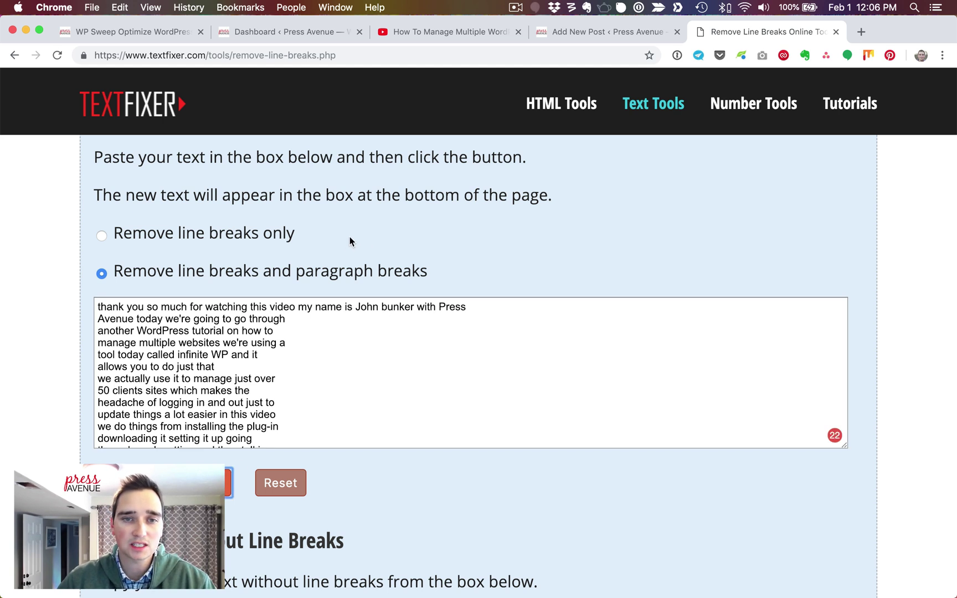
{"action": "key", "text": "Return"}
Select and copy all the cleaned text from the output box.
{"action": "scroll", "coordinate": [437, 348], "scroll_direction": "down", "scroll_amount": 10}
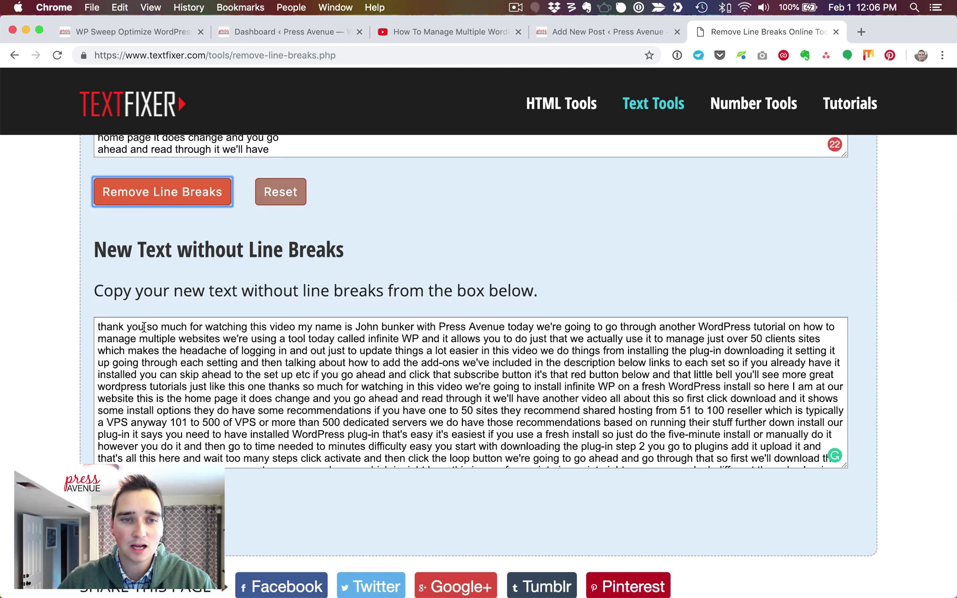
{"action": "left_click", "coordinate": [619, 323]}
{"action": "left_click", "coordinate": [656, 325], "text": "shift"}
{"action": "left_click_drag", "start_coordinate": [659, 326], "coordinate": [699, 324]}
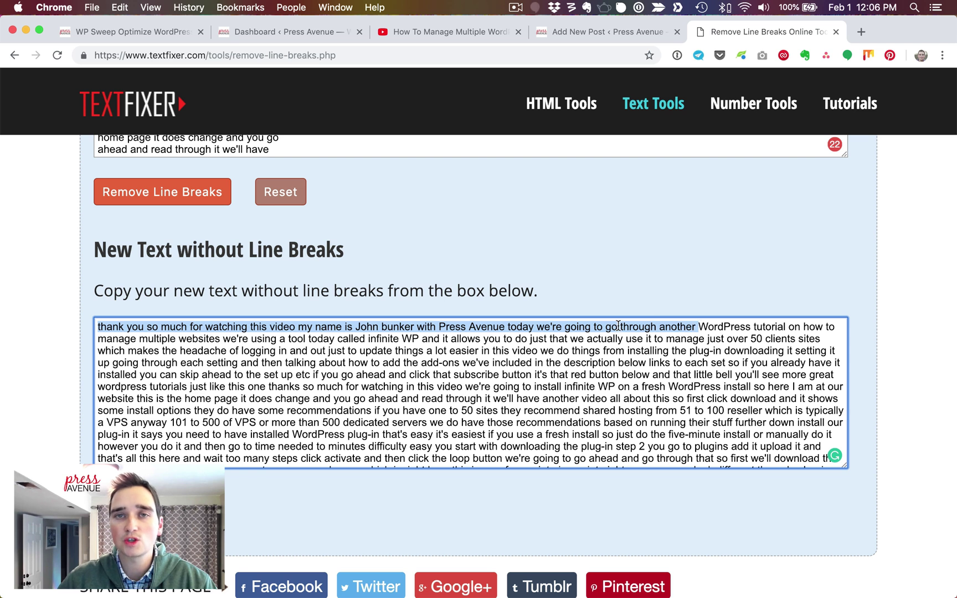
{"action": "left_click", "coordinate": [551, 408]}
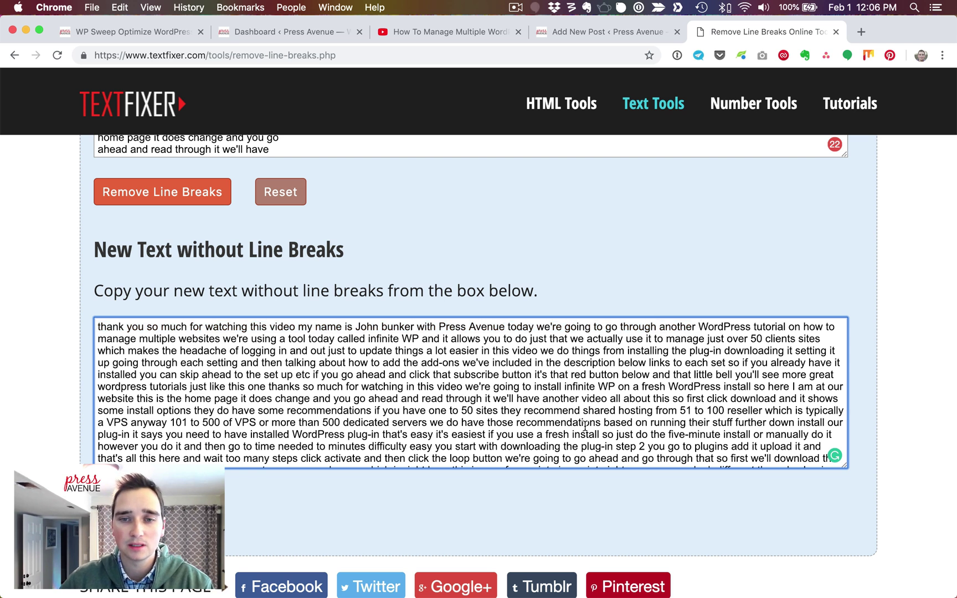
{"action": "key", "text": "super+a"}
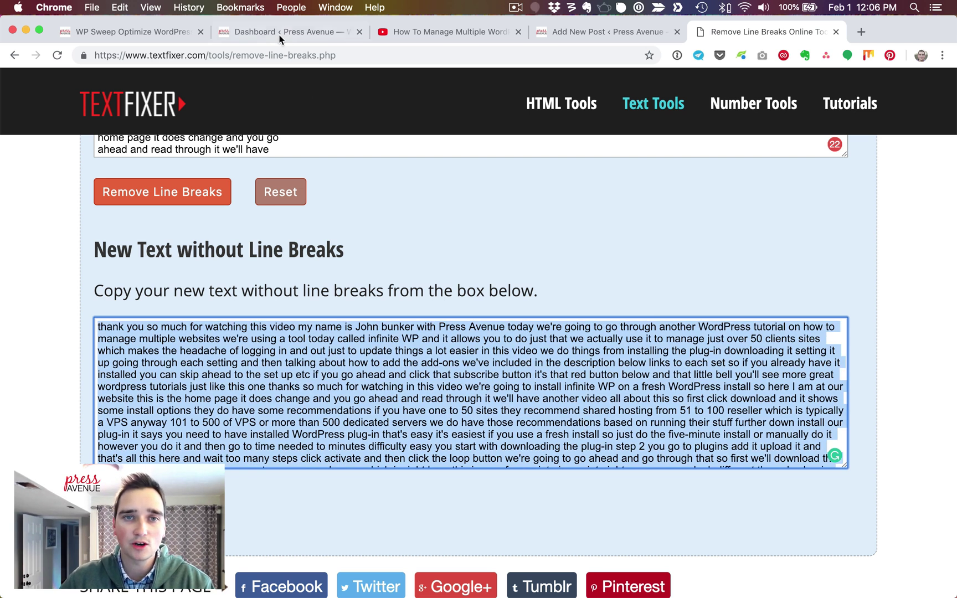
Replace the post paragraph with the cleaned transcript and start it with 'Video Transcript:'.
{"action": "left_click", "coordinate": [602, 33]}
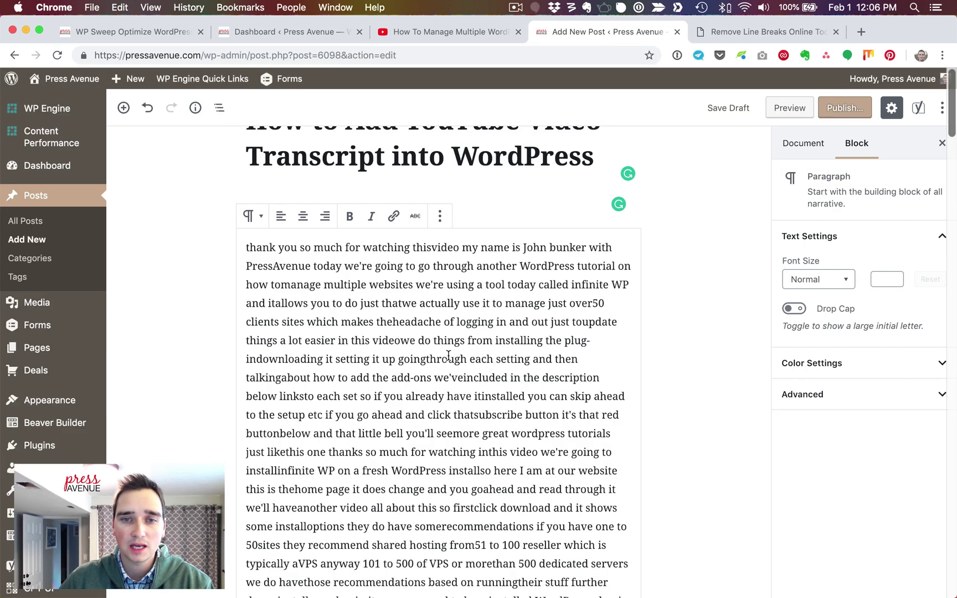
{"action": "key", "text": "super+a"}
{"action": "key", "text": "super+v"}
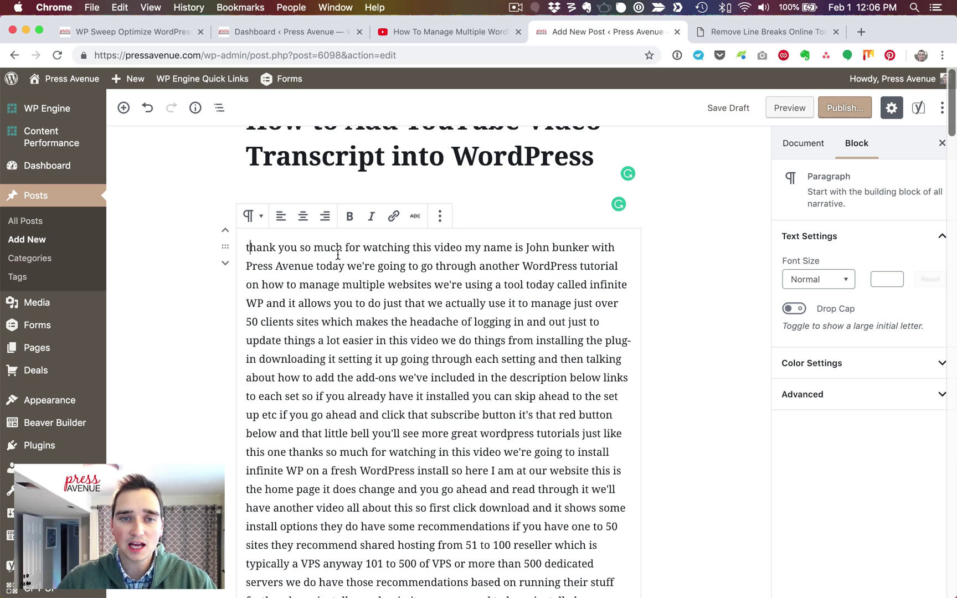
{"action": "key", "text": "BackSpace"}
{"action": "type", "text": "Video T"}
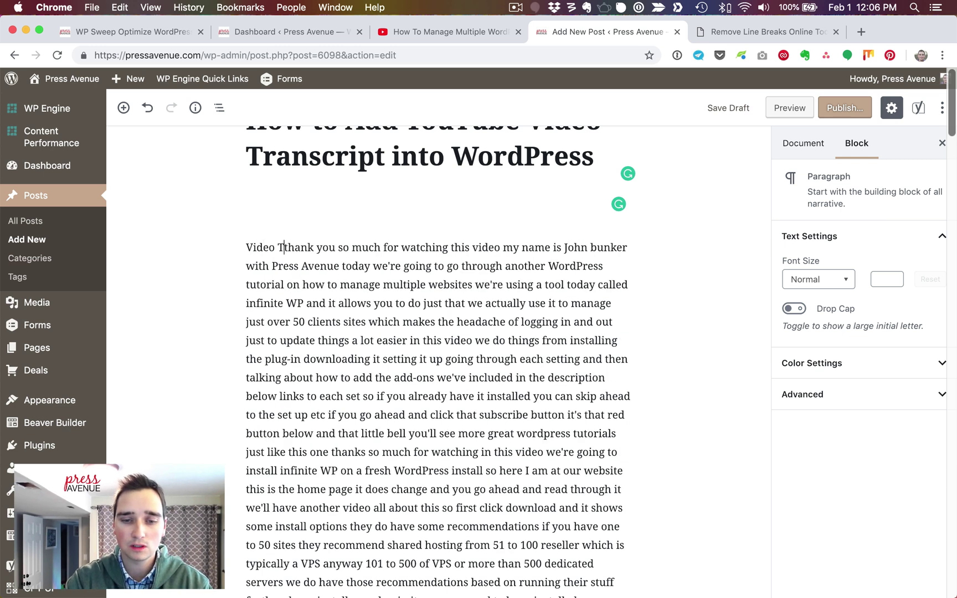
{"action": "type", "text": "ranscript"}
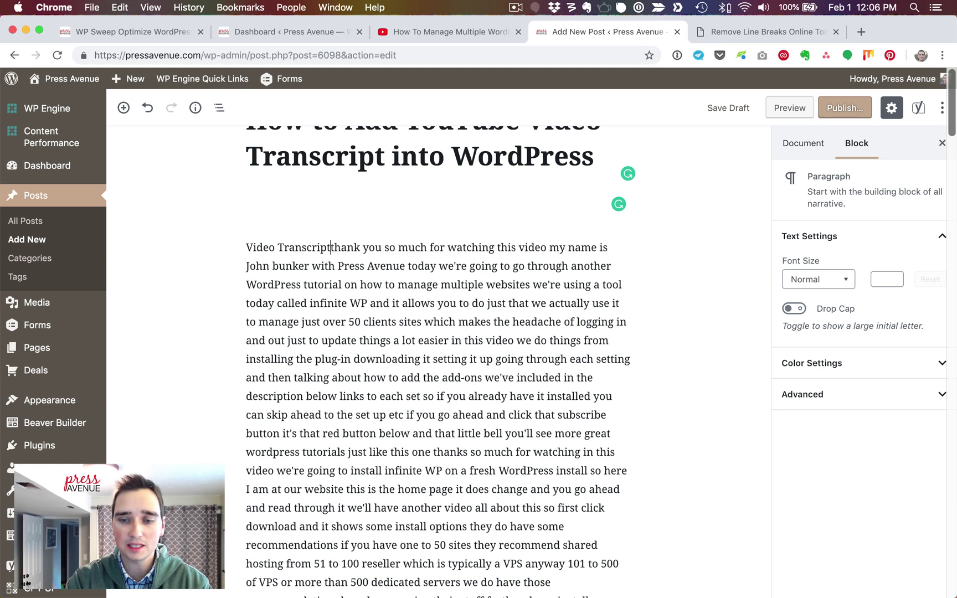
{"action": "type", "text": ":"}
Append the post title after the label and split the transcript into its own paragraph.
{"action": "scroll", "coordinate": [382, 239], "scroll_direction": "up", "scroll_amount": 2}
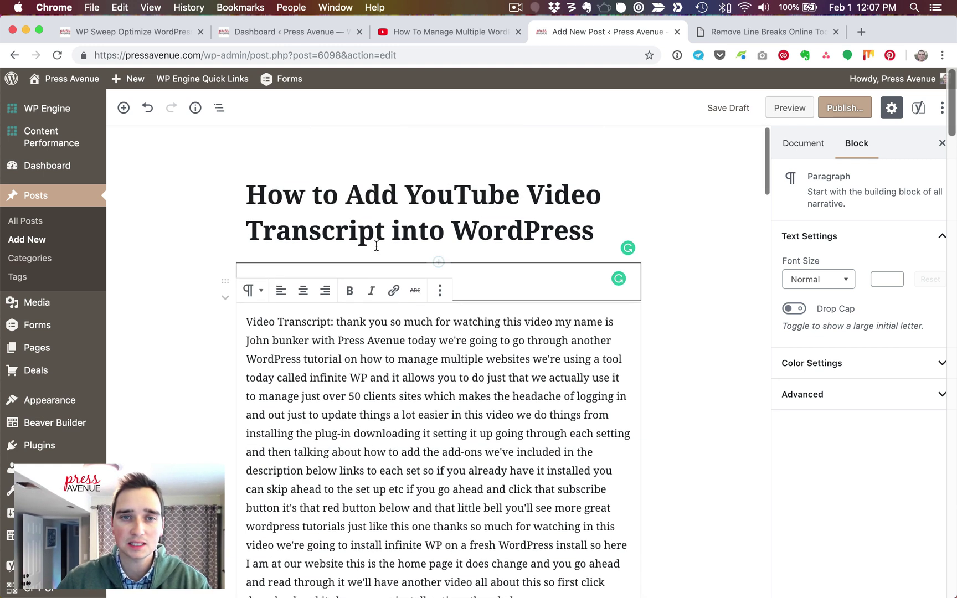
{"action": "left_click", "coordinate": [382, 240]}
{"action": "key", "text": "super+a"}
{"action": "key", "text": "super+c"}
{"action": "left_click", "coordinate": [335, 321]}
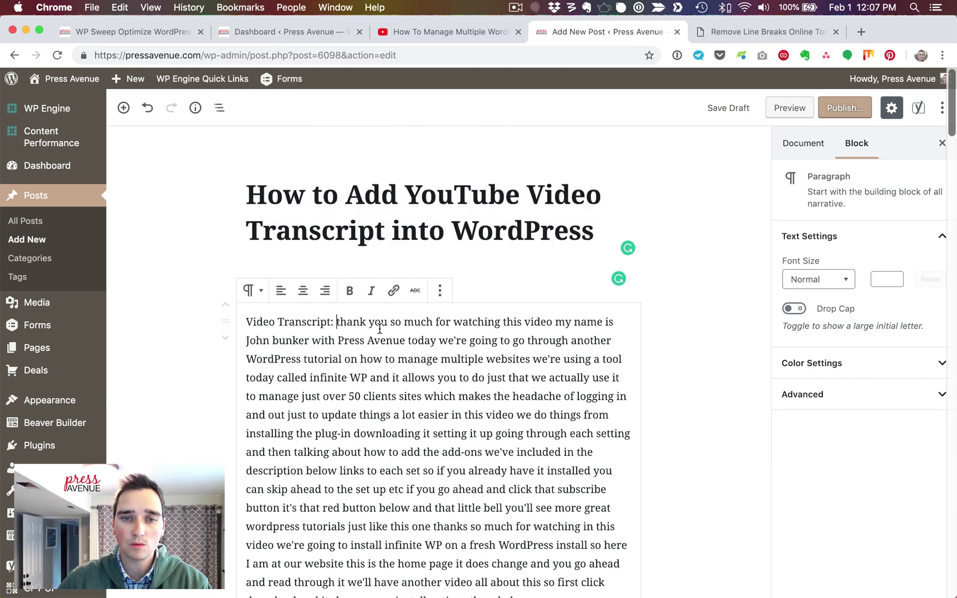
{"action": "key", "text": "super+v"}
{"action": "key", "text": "Return"}
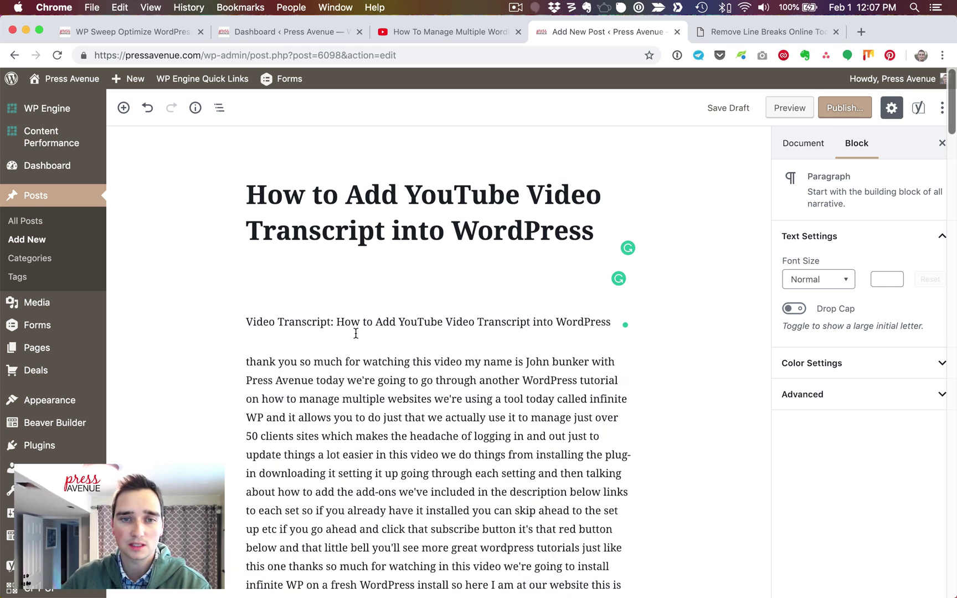
Make the 'Video Transcript: How to Add YouTube Video Transcript into WordPress' line bold.
{"action": "left_click", "coordinate": [478, 324]}
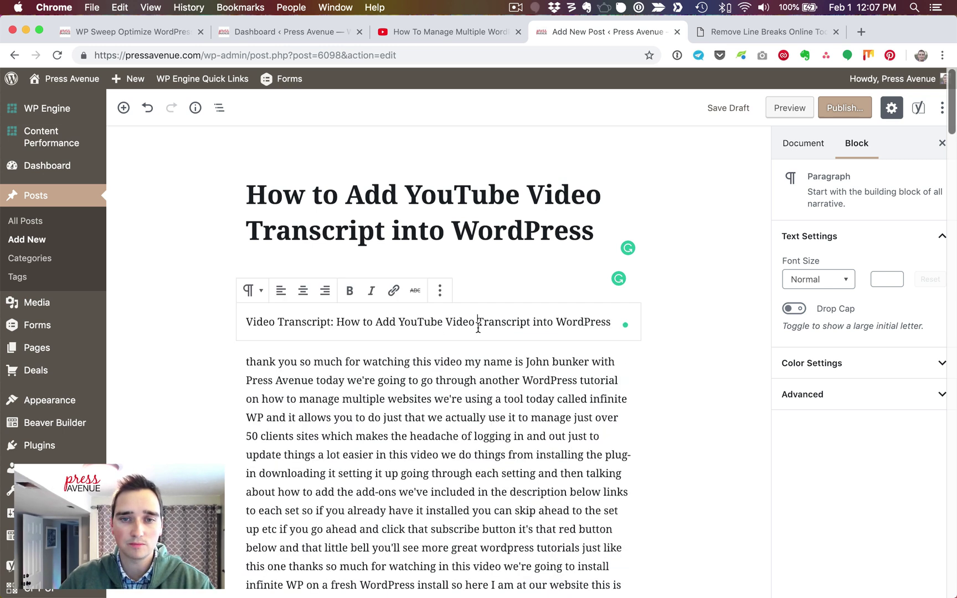
{"action": "triple_click", "coordinate": [250, 322]}
{"action": "left_click", "coordinate": [350, 291]}
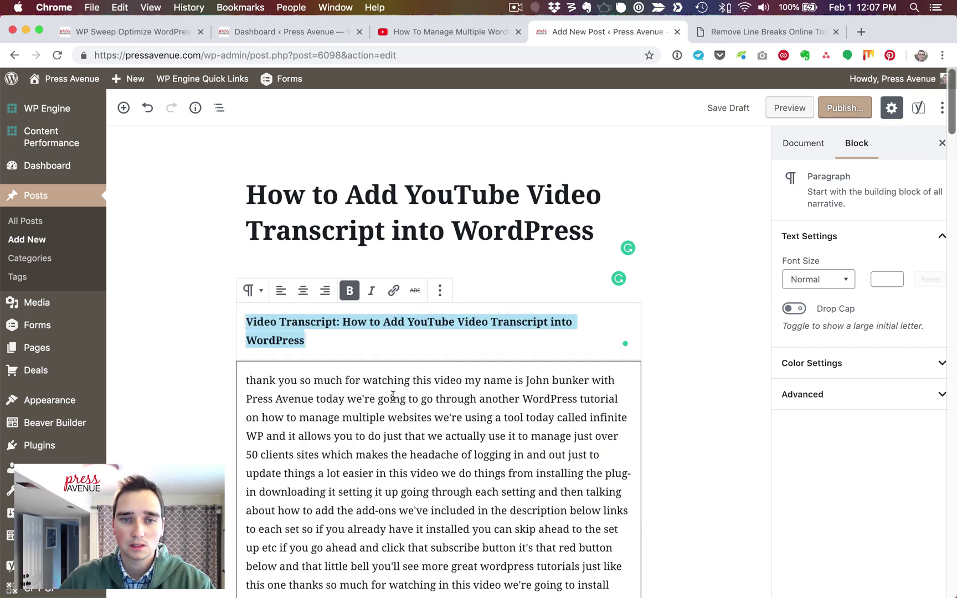
{"action": "left_click", "coordinate": [387, 385]}
{"action": "left_click", "coordinate": [719, 332]}
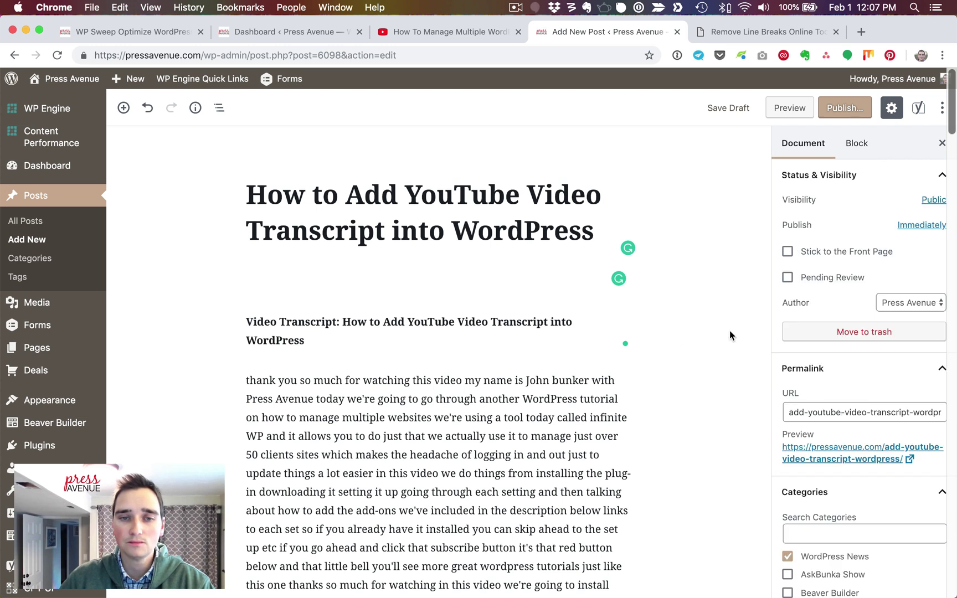